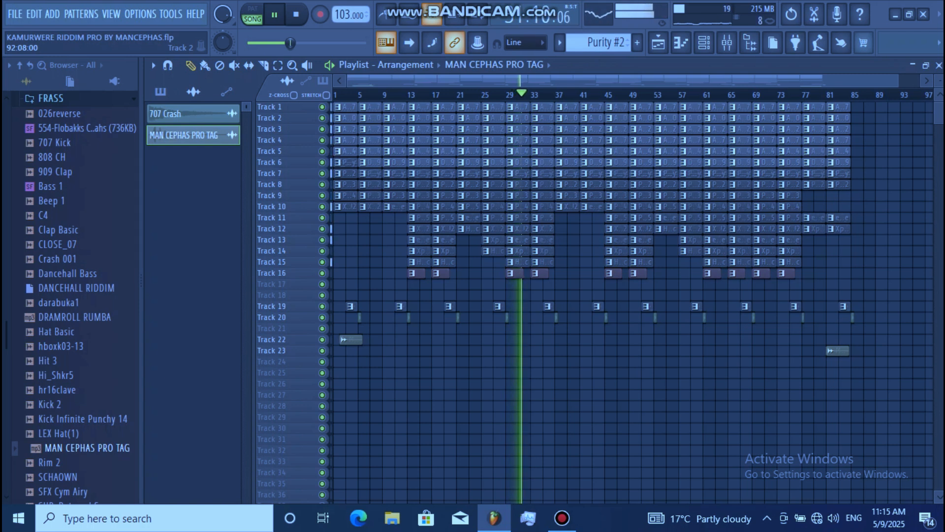
# Stop the song, switch playback to pattern mode and list the project's patterns beside the playlist.
pyautogui.press('space')
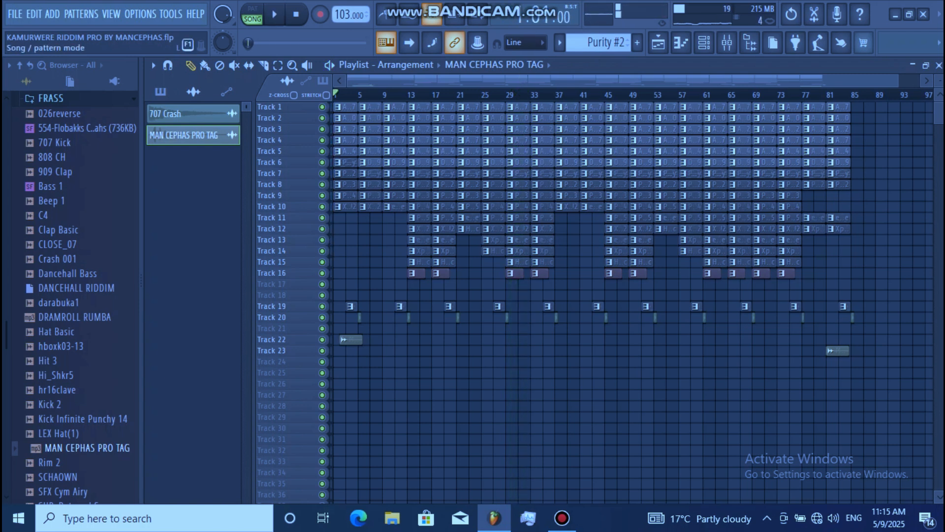
pyautogui.click(253, 14)
pyautogui.click(160, 92)
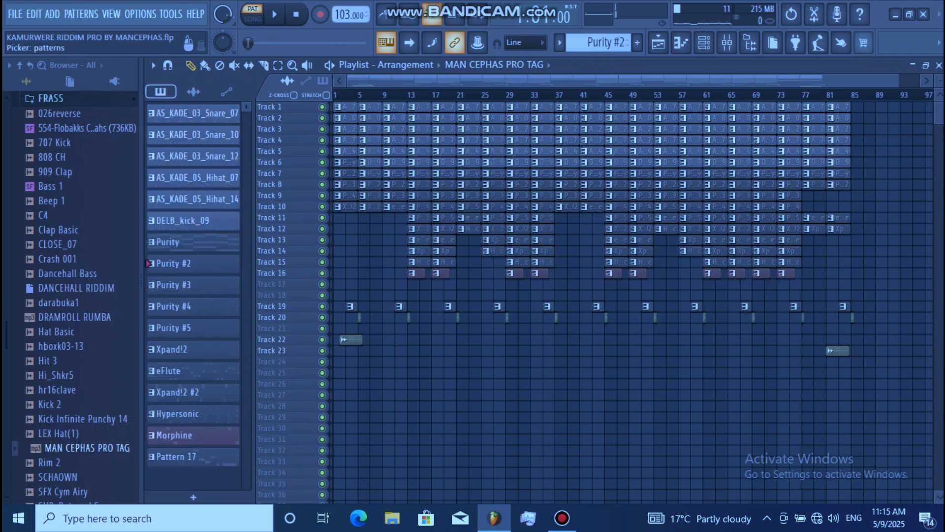
# Play the AS_KADE_03_Snare_07 pattern, examine its notes in the piano roll, and return to the playlist.
pyautogui.click(193, 114)
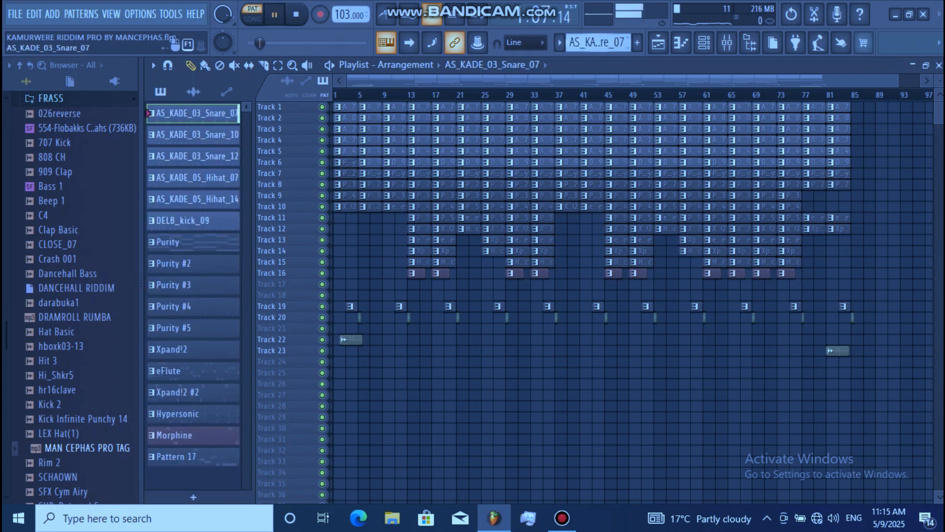
pyautogui.click(704, 42)
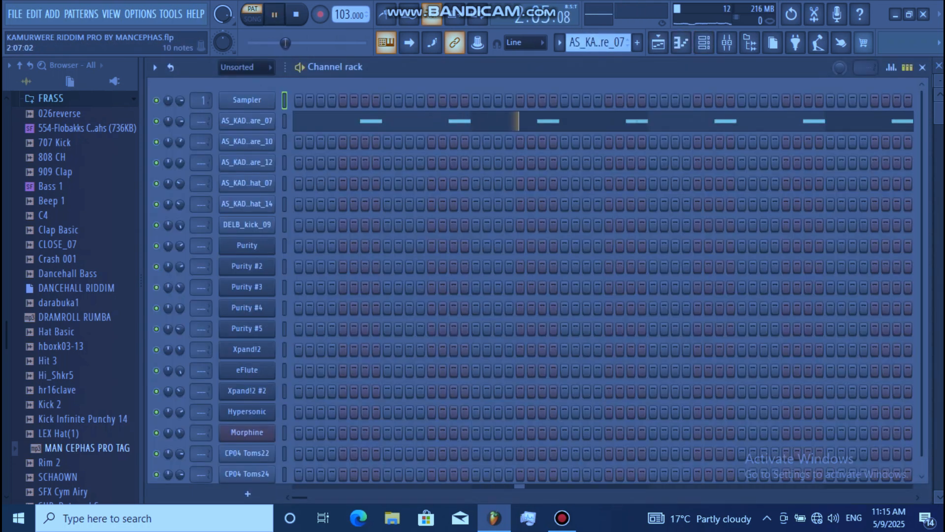
pyautogui.click(538, 121)
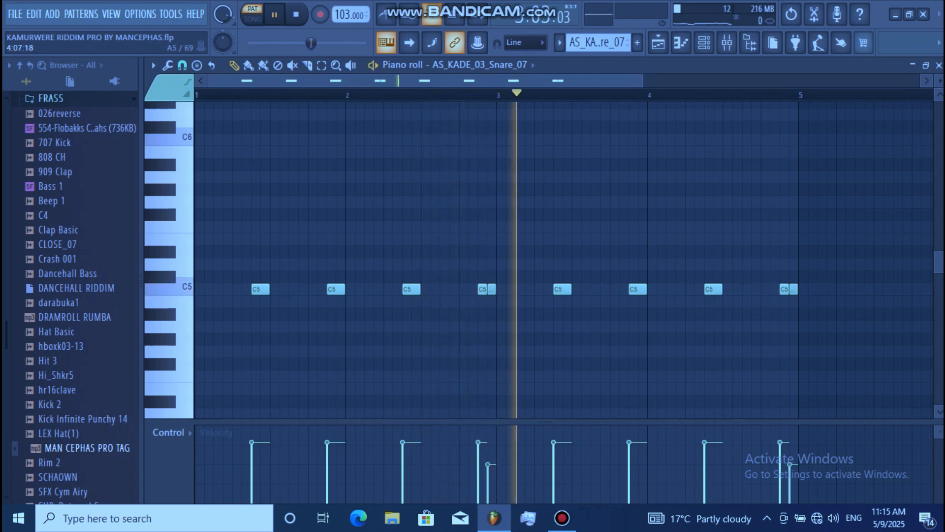
pyautogui.click(704, 42)
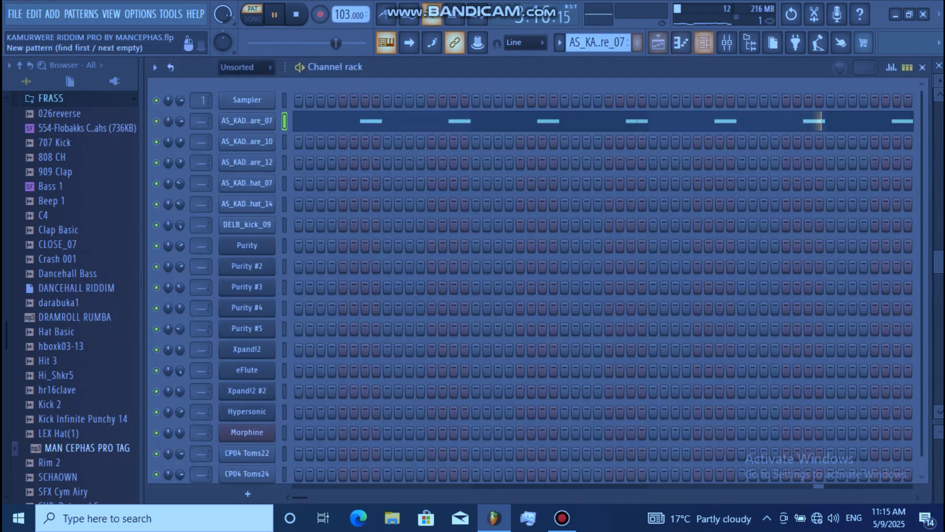
pyautogui.click(658, 43)
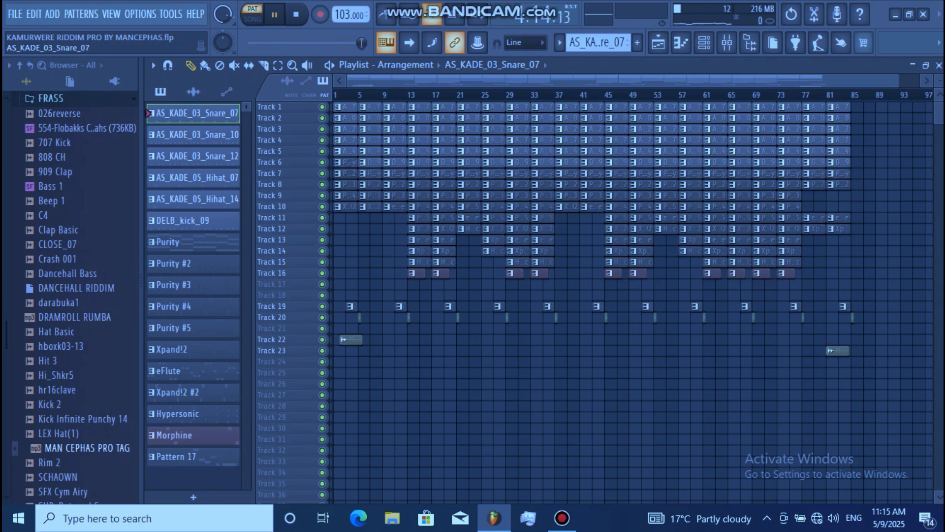
# Select the AS_KADE_03_Snare_10 pattern, examine its notes in the piano roll, and return to the playlist.
pyautogui.click(197, 134)
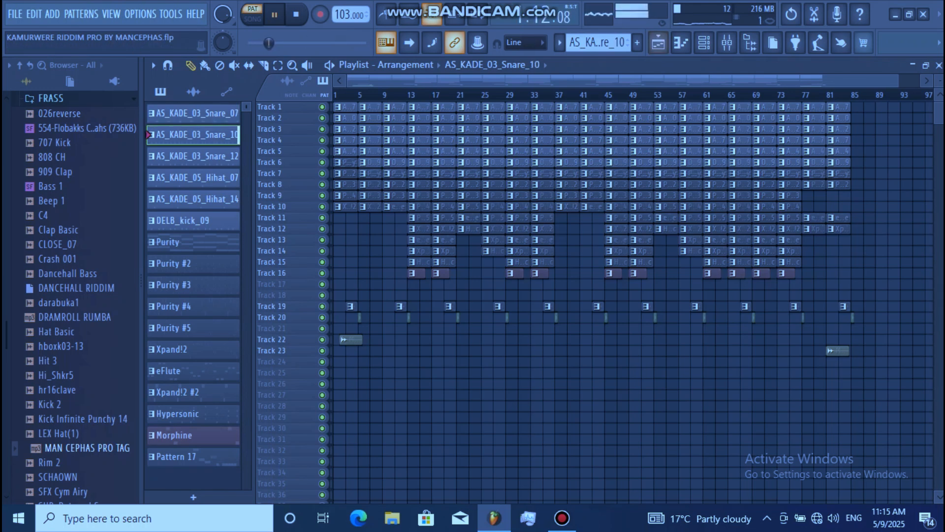
pyautogui.click(704, 43)
pyautogui.click(500, 140)
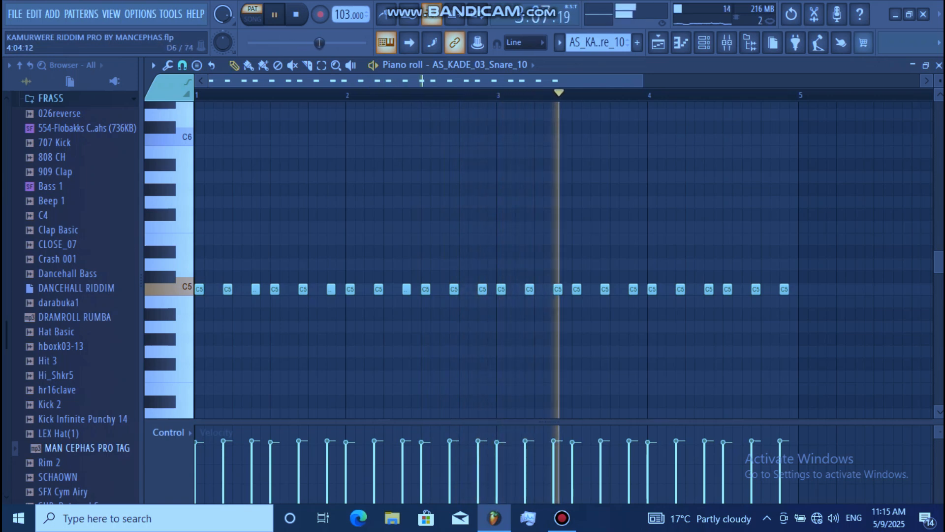
pyautogui.click(704, 43)
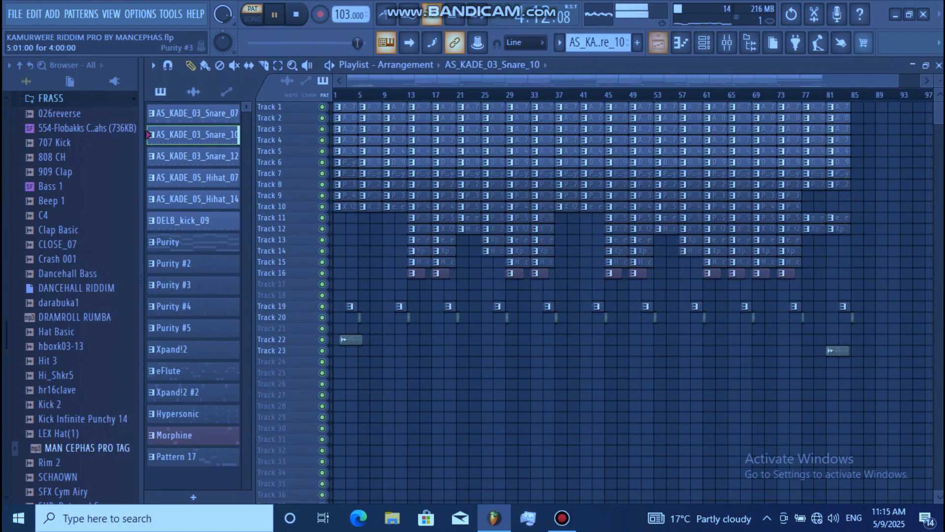
pyautogui.click(658, 42)
# Select the AS_KADE_03_Snare_12 pattern, examine its notes in the piano roll, and return to the playlist.
pyautogui.click(193, 156)
pyautogui.click(704, 43)
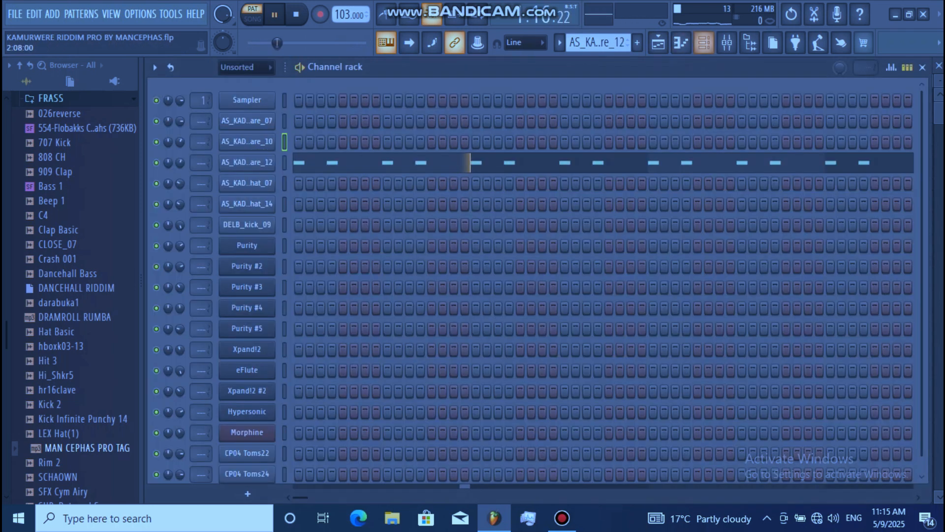
pyautogui.click(605, 163)
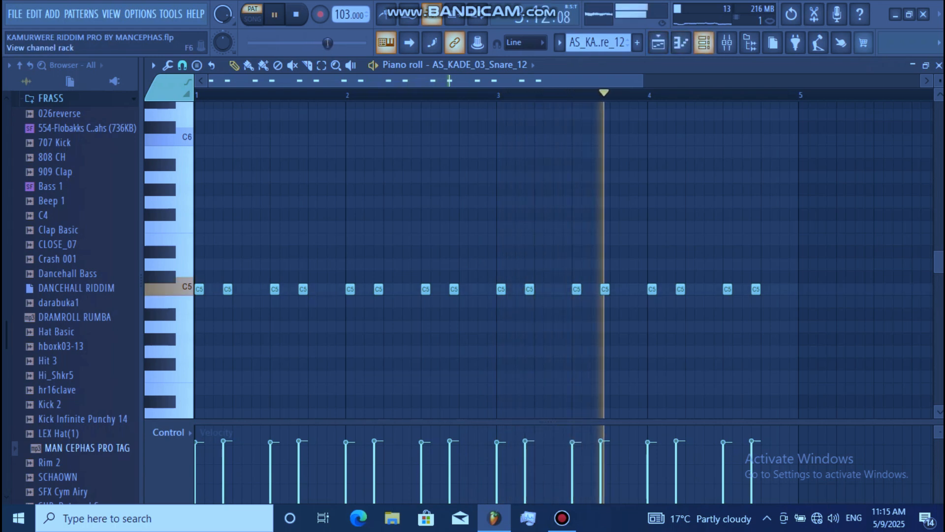
pyautogui.click(704, 43)
pyautogui.click(658, 43)
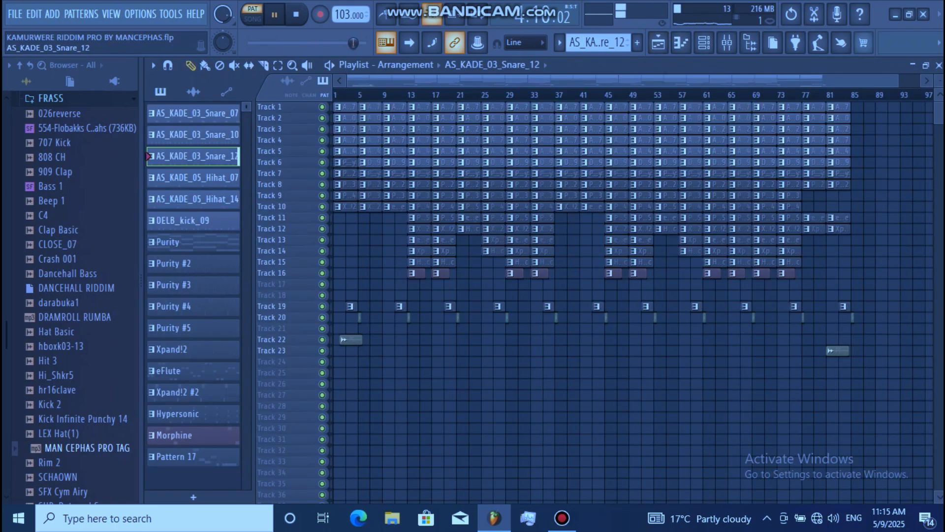
# Select the AS_KADE_05_Hihat_07 pattern, examine its hits in the channel rack, and return to the playlist.
pyautogui.click(192, 177)
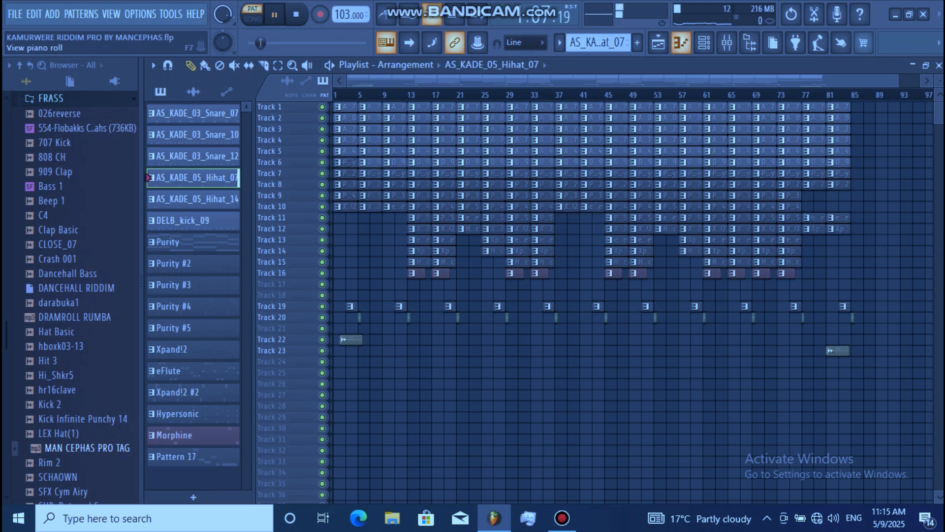
pyautogui.click(704, 43)
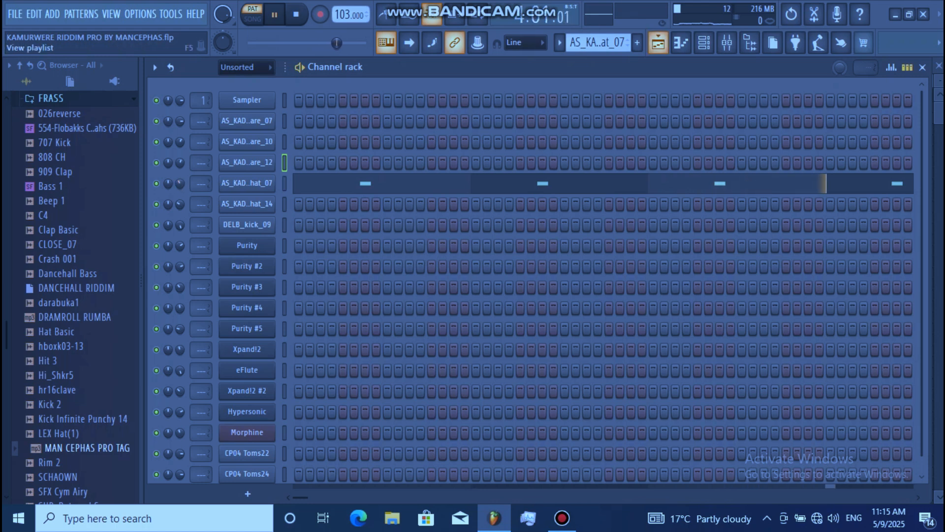
pyautogui.click(659, 43)
# Select the AS_KADE_05_Hihat_14 pattern, examine its notes in the piano roll, and return to the playlist.
pyautogui.click(192, 199)
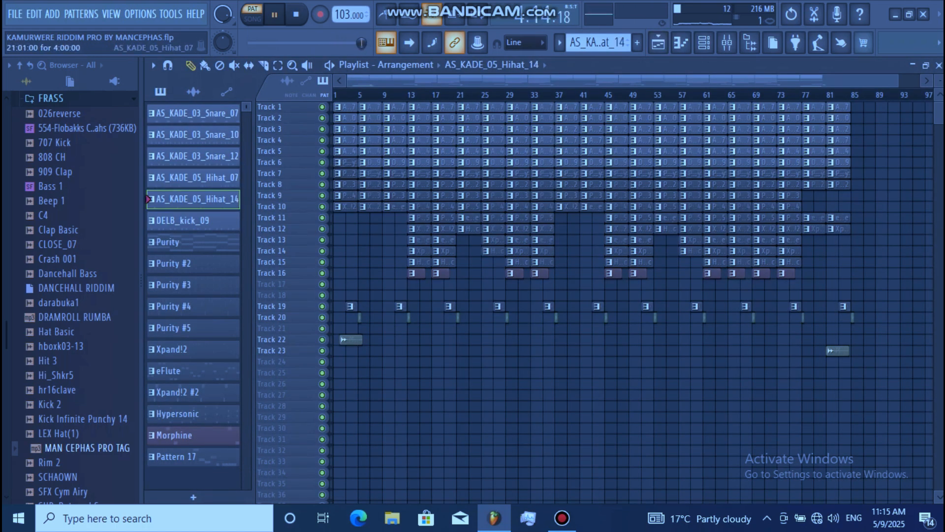
pyautogui.click(704, 43)
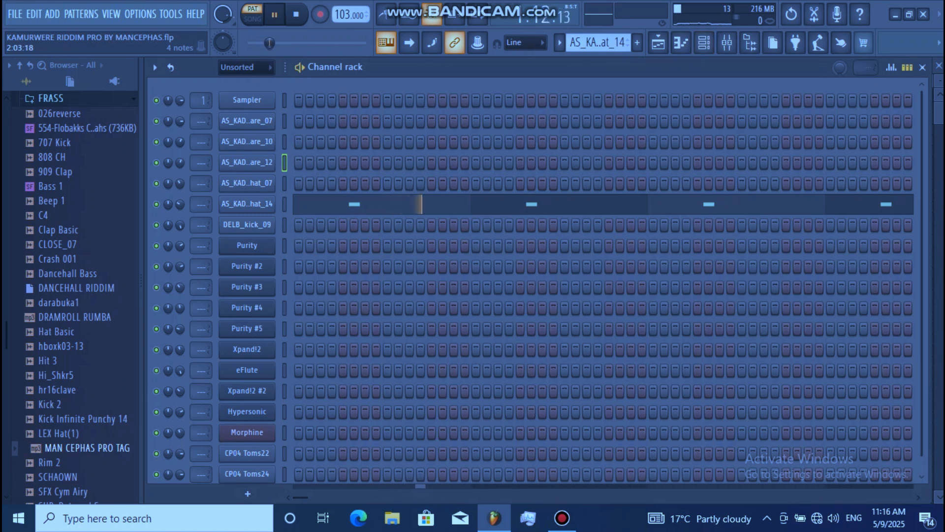
pyautogui.click(344, 203)
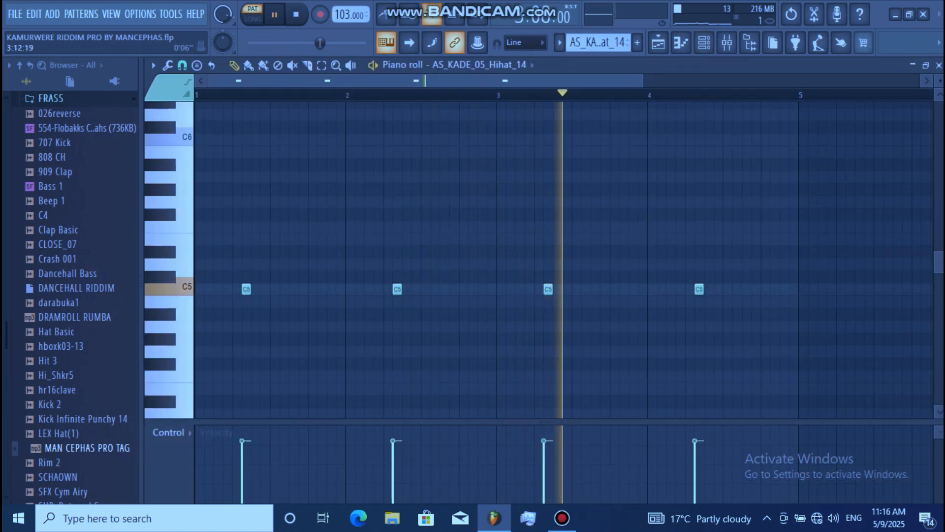
pyautogui.click(658, 43)
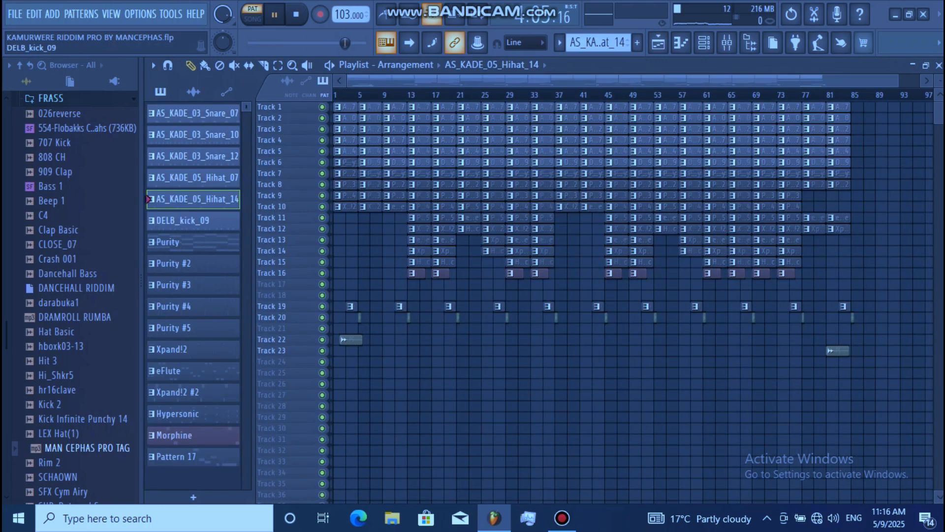
# Select the DELB_kick_09 pattern, examine its kick notes in the piano roll, and return to the playlist.
pyautogui.click(193, 220)
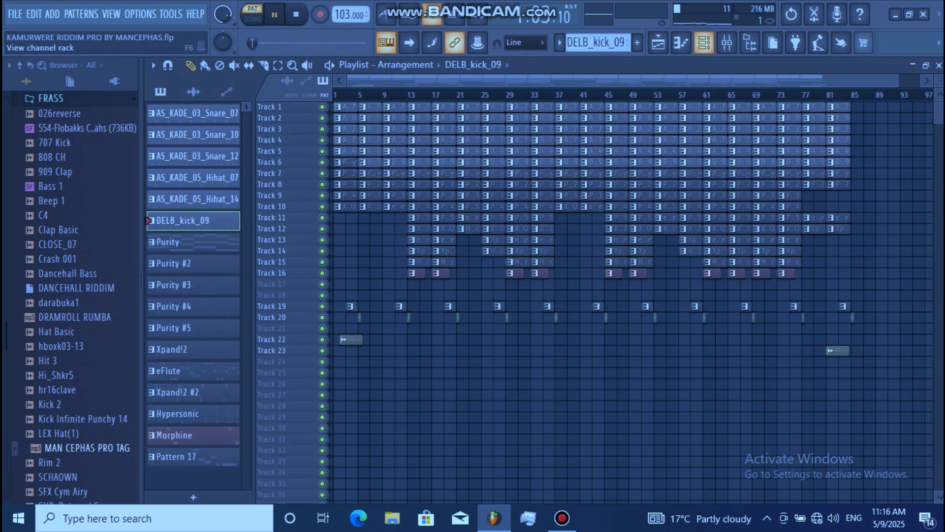
pyautogui.click(704, 42)
pyautogui.click(587, 226)
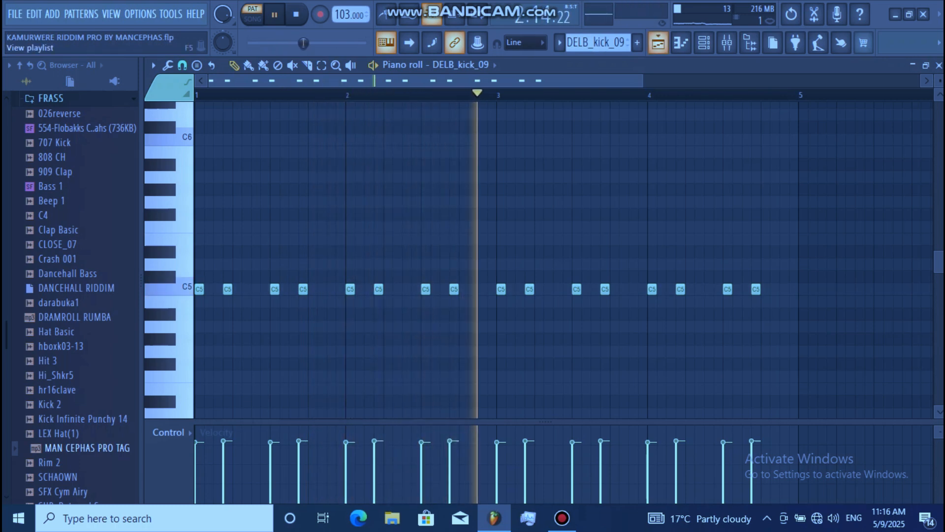
pyautogui.click(658, 43)
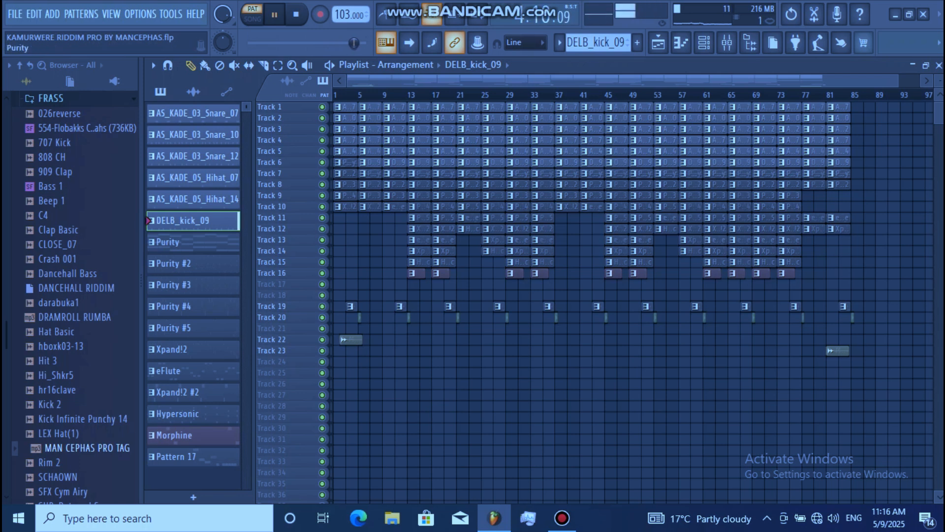
# Select the Purity pattern and examine its chord notes in the piano roll.
pyautogui.click(193, 243)
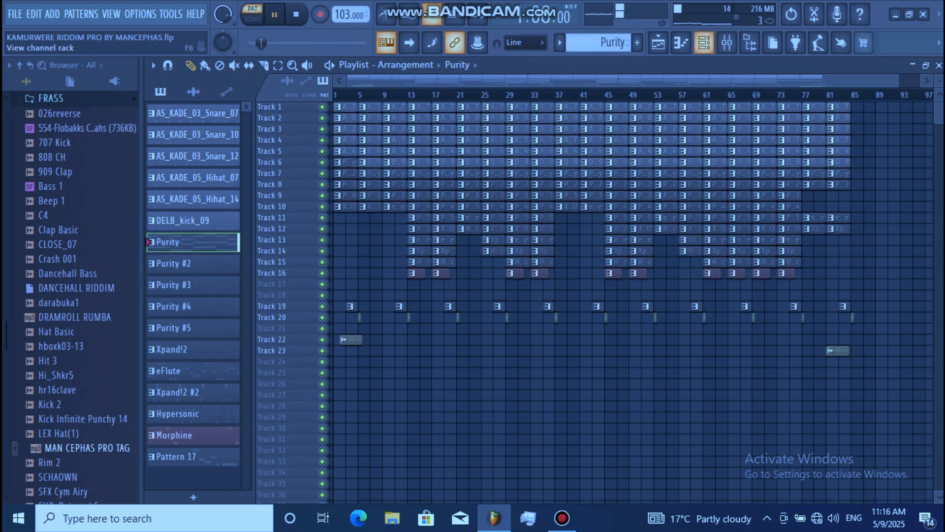
pyautogui.click(704, 43)
pyautogui.click(453, 246)
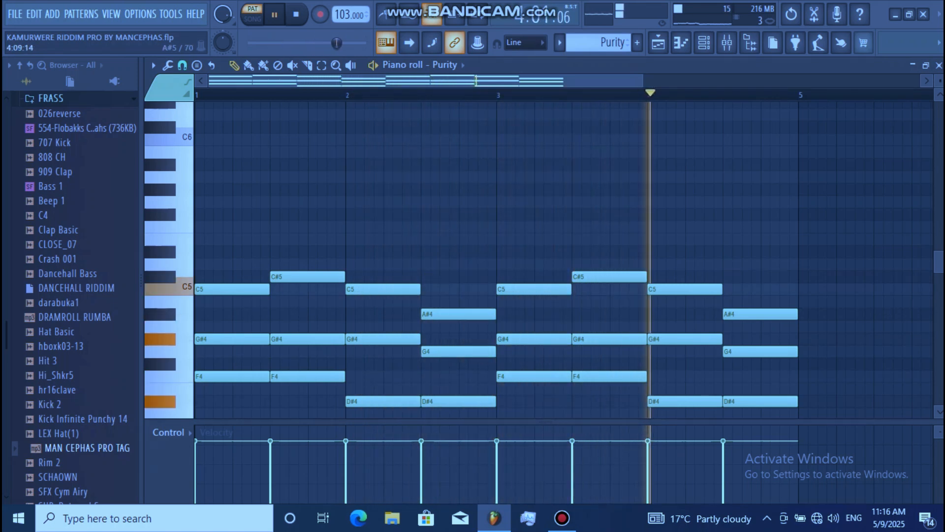
# Inspect the Purity instrument's first three mixer layers and its Piano preset list, then return to the playlist.
pyautogui.press('F6')
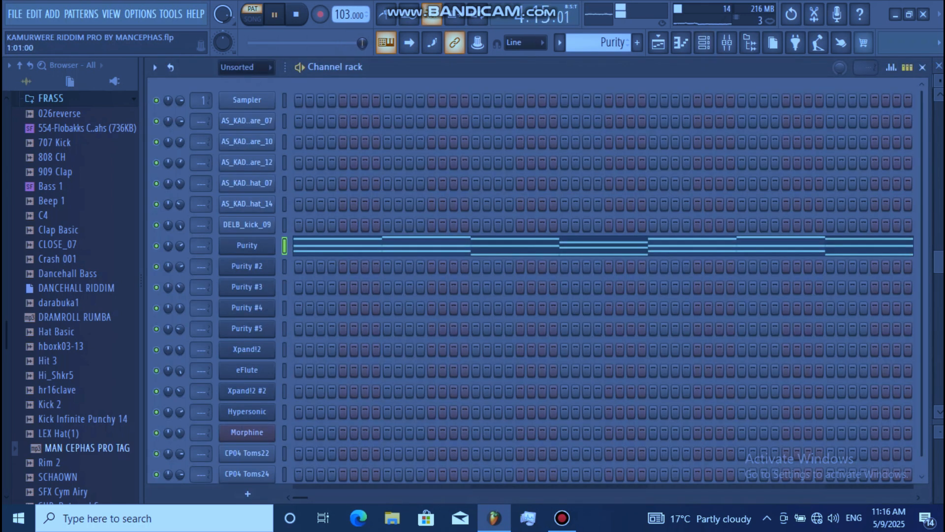
pyautogui.click(246, 245)
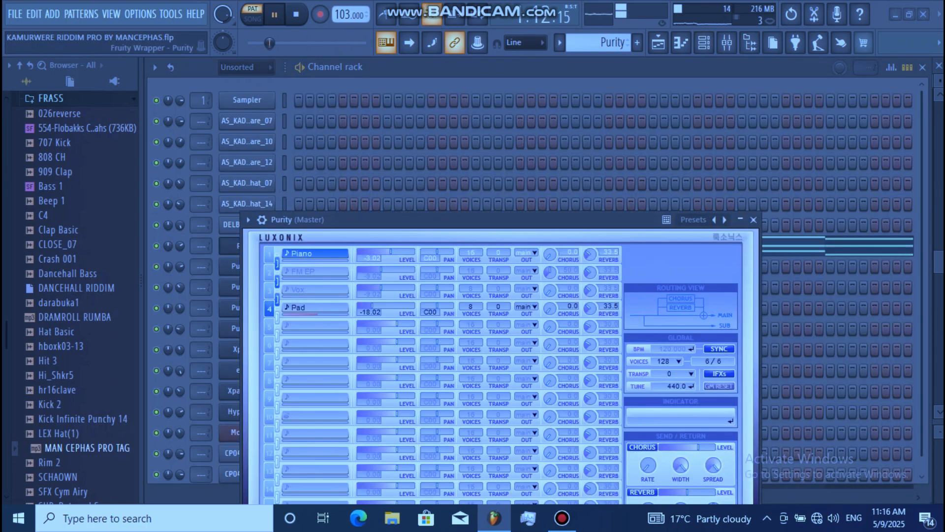
pyautogui.moveTo(431, 220); pyautogui.dragTo(468, 106)
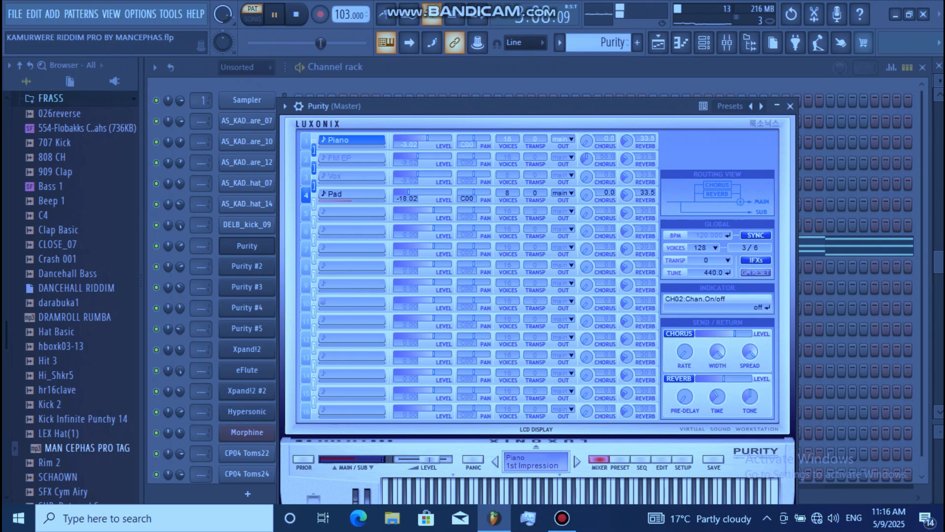
pyautogui.click(305, 158)
pyautogui.click(306, 140)
pyautogui.click(305, 176)
pyautogui.click(620, 458)
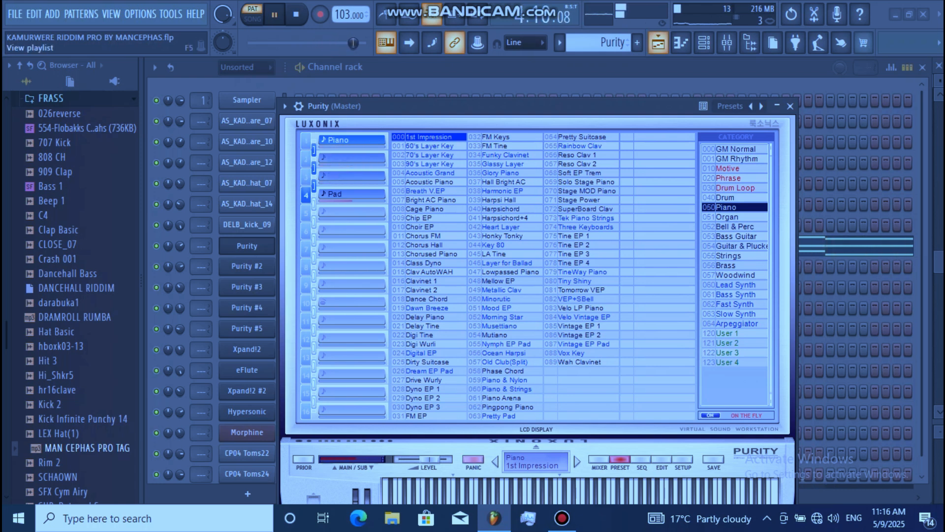
pyautogui.click(658, 43)
# Select the Purity #2 pattern and examine its short chord notes in the piano roll.
pyautogui.click(193, 264)
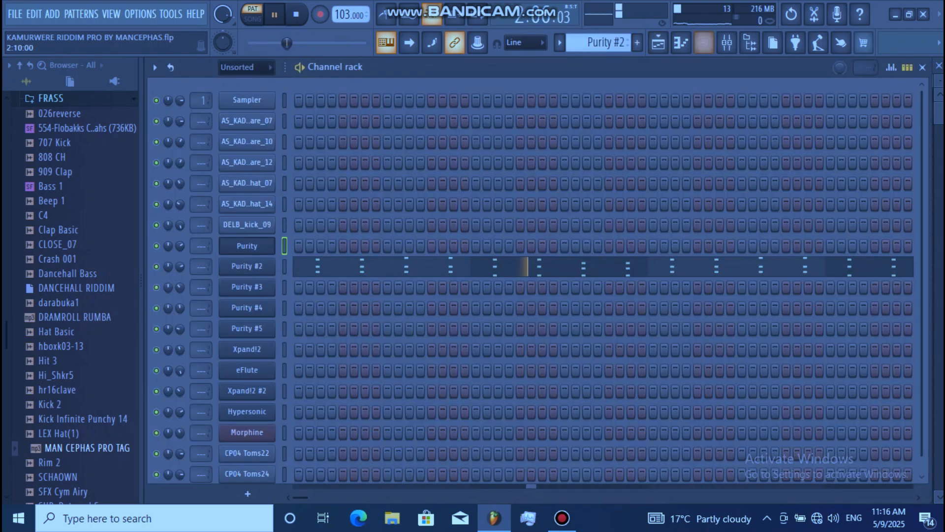
pyautogui.click(704, 43)
pyautogui.click(563, 266)
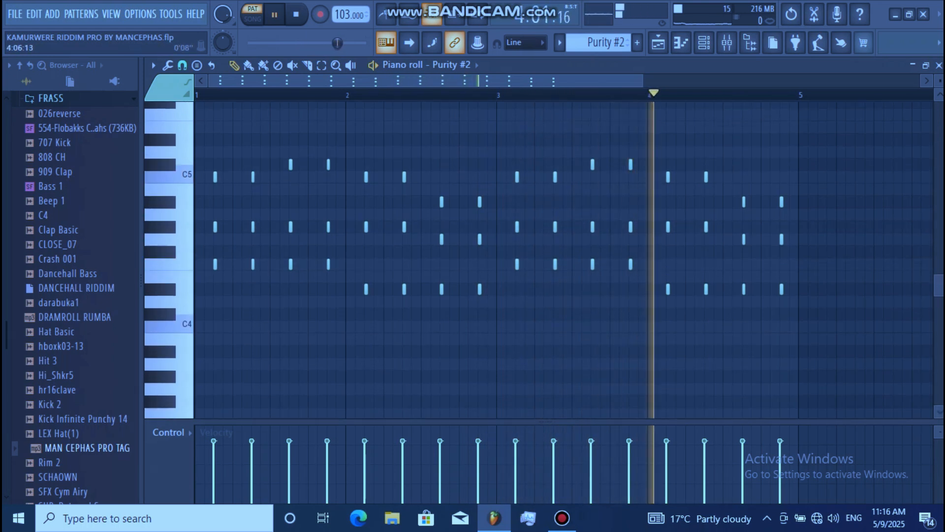
# Inspect the Purity #2 instrument's mixer layers and its Piano preset list, then return to the playlist.
pyautogui.press('F6')
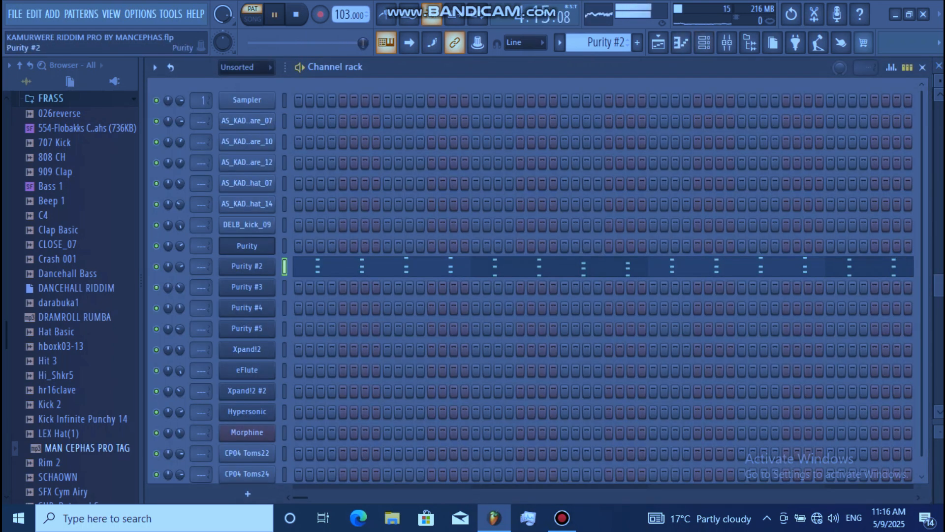
pyautogui.click(247, 267)
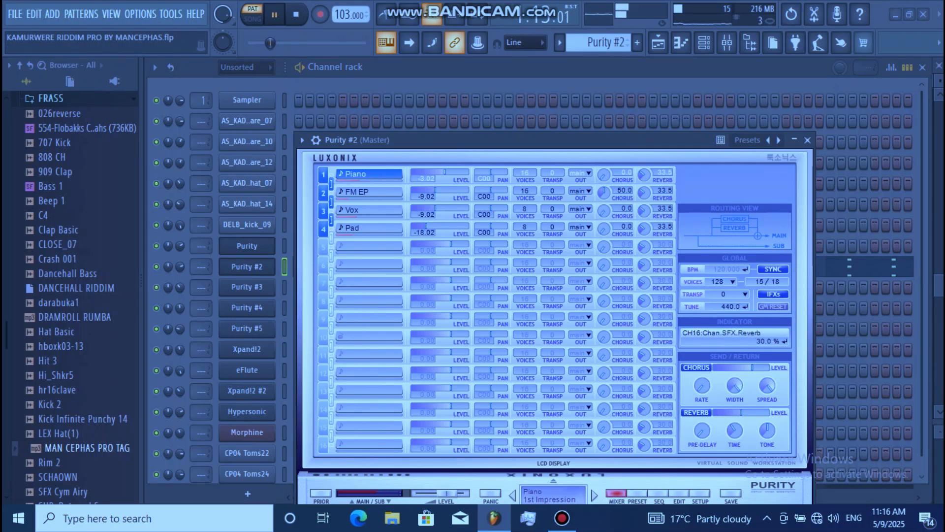
pyautogui.click(637, 493)
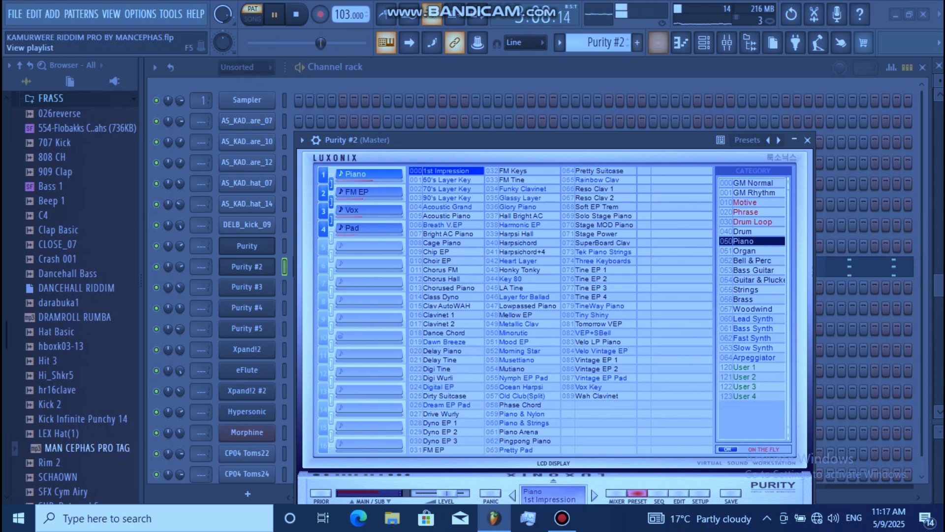
pyautogui.click(659, 43)
# Select the Purity #3 pattern and examine its notes in the piano roll.
pyautogui.click(193, 285)
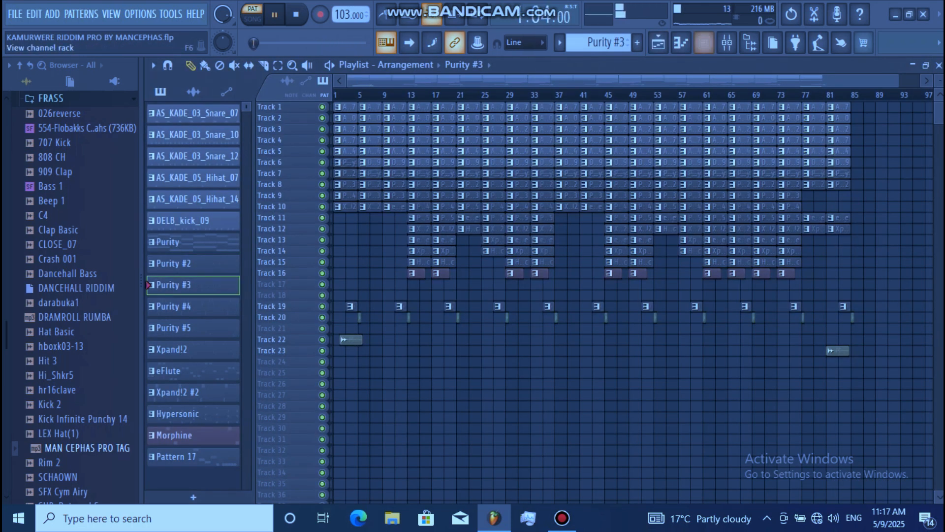
pyautogui.click(704, 43)
pyautogui.click(689, 286)
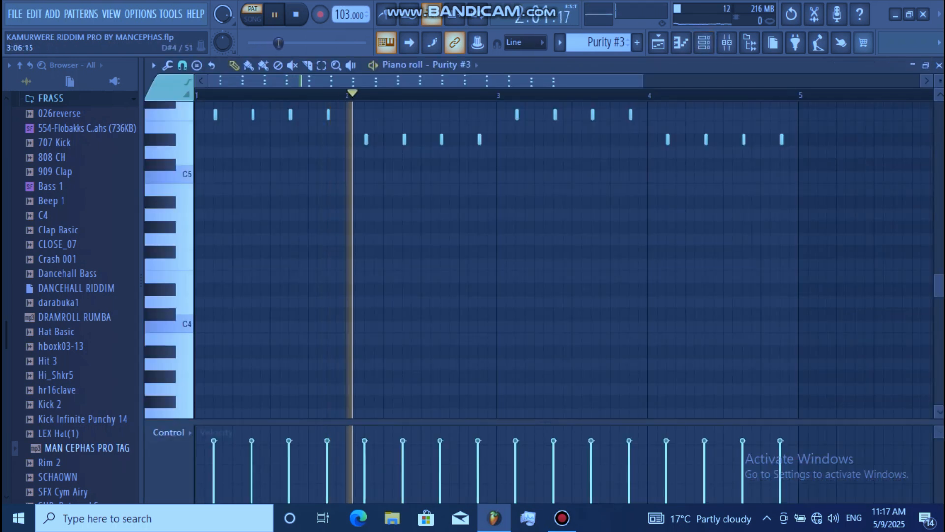
# Examine the upper chord notes of Purity #3 and its instrument's Piano preset list, then return to the playlist.
pyautogui.scroll(5, 564, 260)
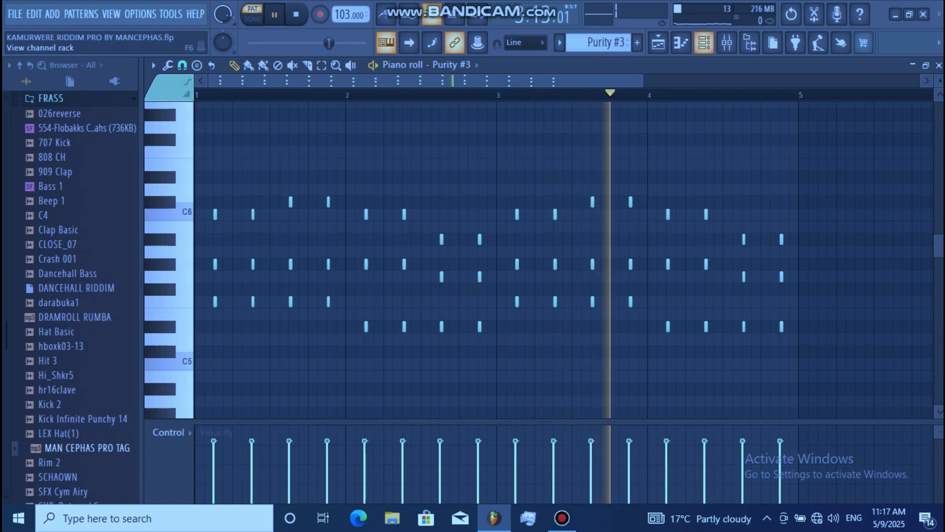
pyautogui.click(704, 43)
pyautogui.click(247, 287)
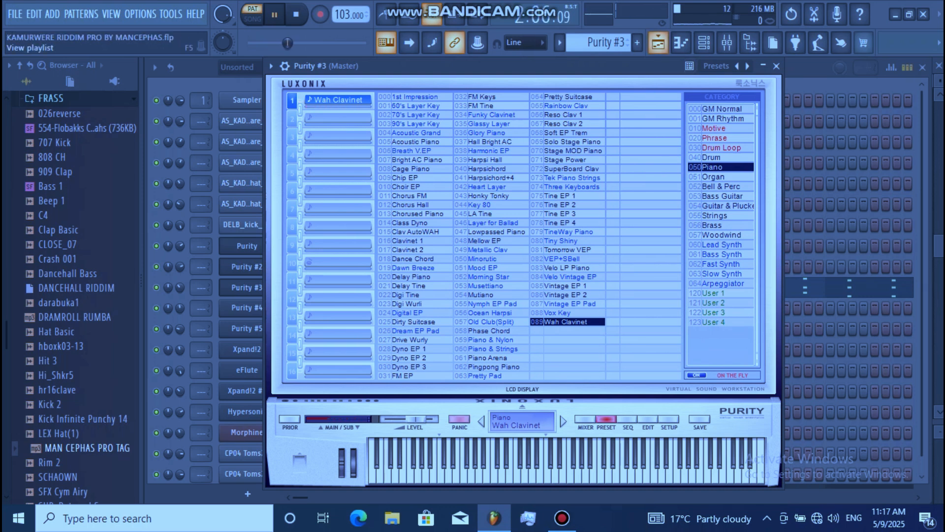
pyautogui.click(659, 44)
# Select the Purity #4 pattern and examine its notes in the piano roll.
pyautogui.click(192, 307)
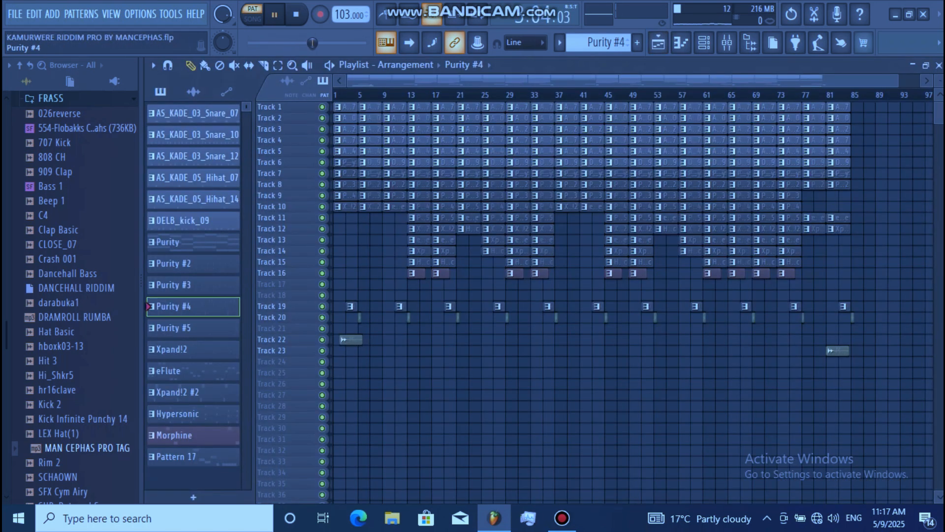
pyautogui.click(704, 43)
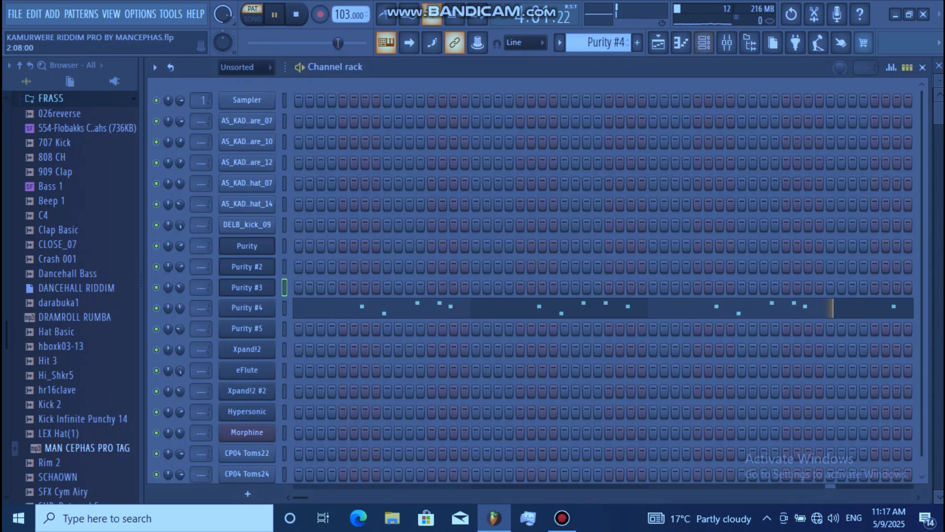
pyautogui.click(660, 307)
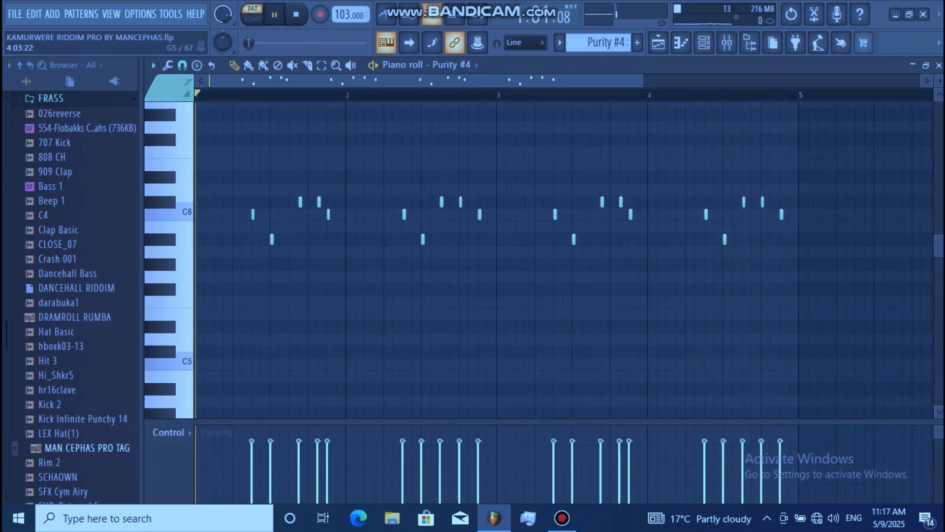
# Transpose all notes of the Purity #4 pattern up one octave and check them in the piano roll.
pyautogui.hotkey('ctrl', 'Up')
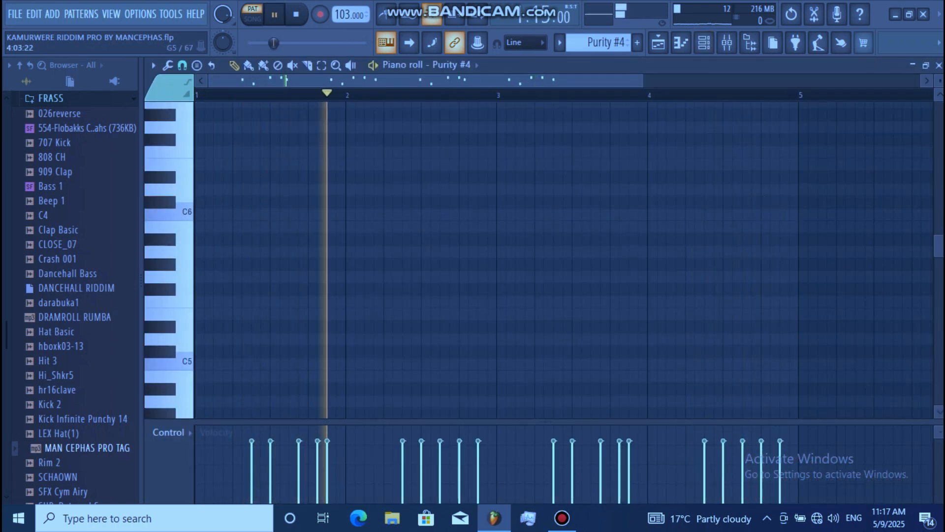
pyautogui.press('space')
pyautogui.press('space')
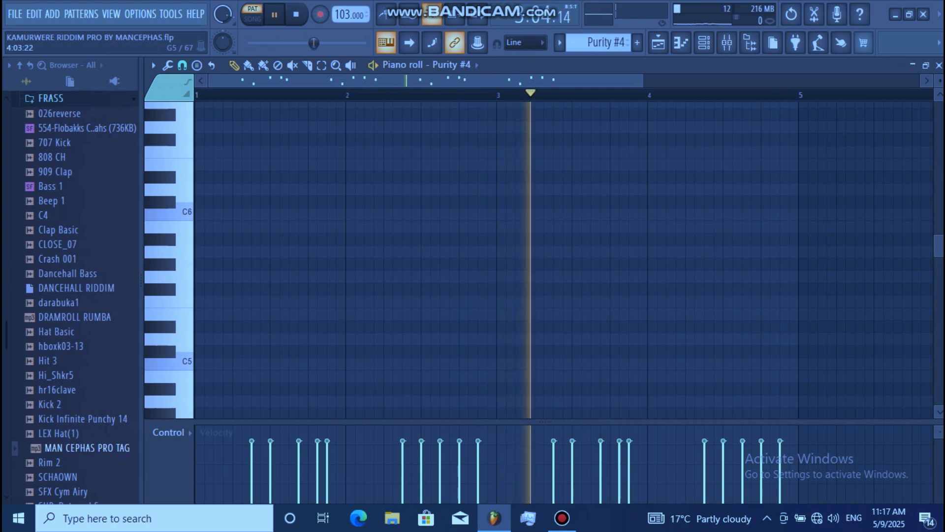
pyautogui.scroll(6, 564, 260)
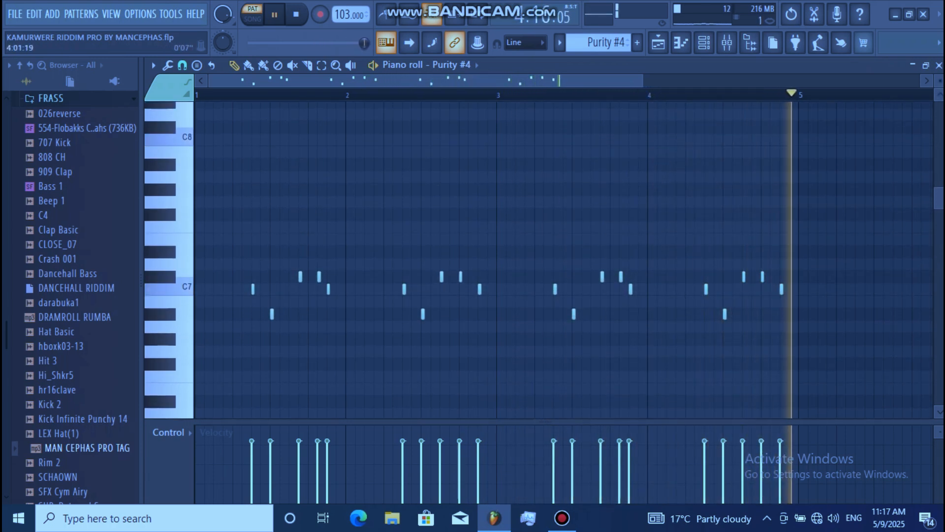
# Inspect the Purity #4 instrument's Lead Synth preset list, then close the instrument and return to the playlist.
pyautogui.click(704, 43)
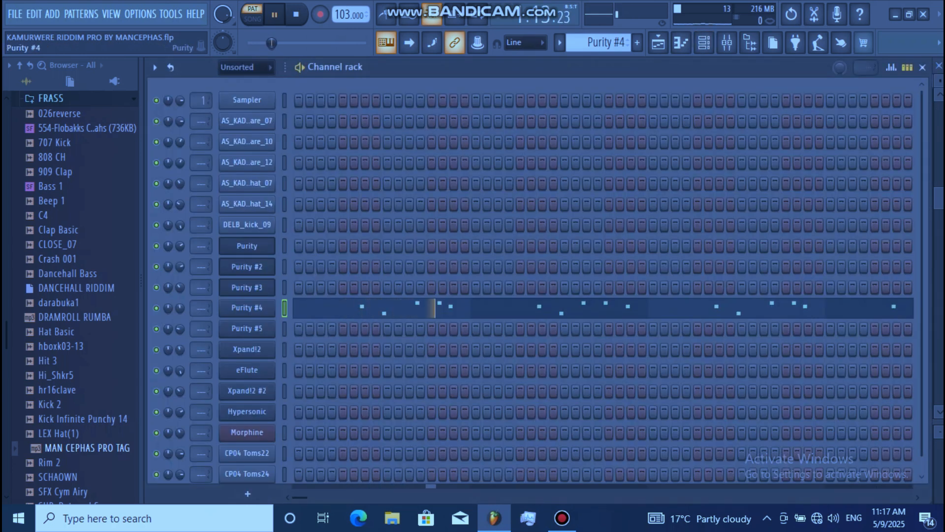
pyautogui.click(247, 308)
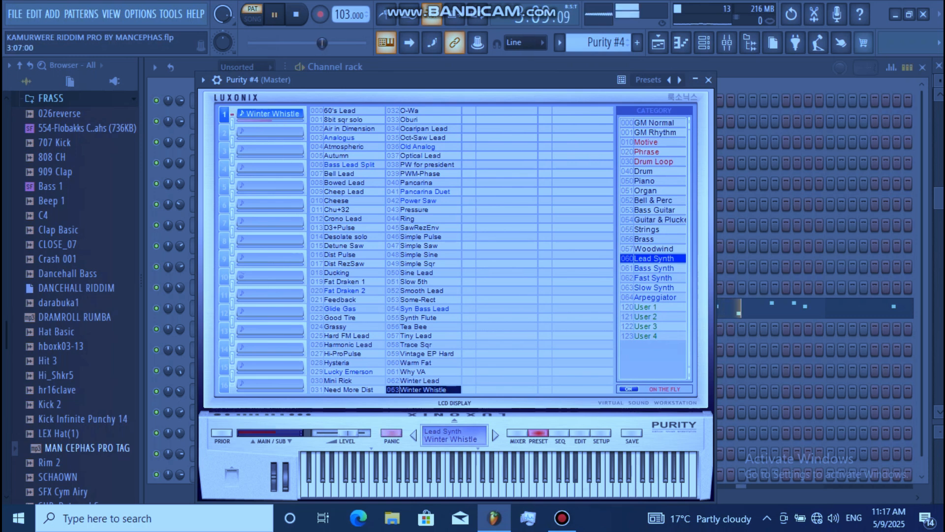
pyautogui.click(709, 79)
pyautogui.click(658, 42)
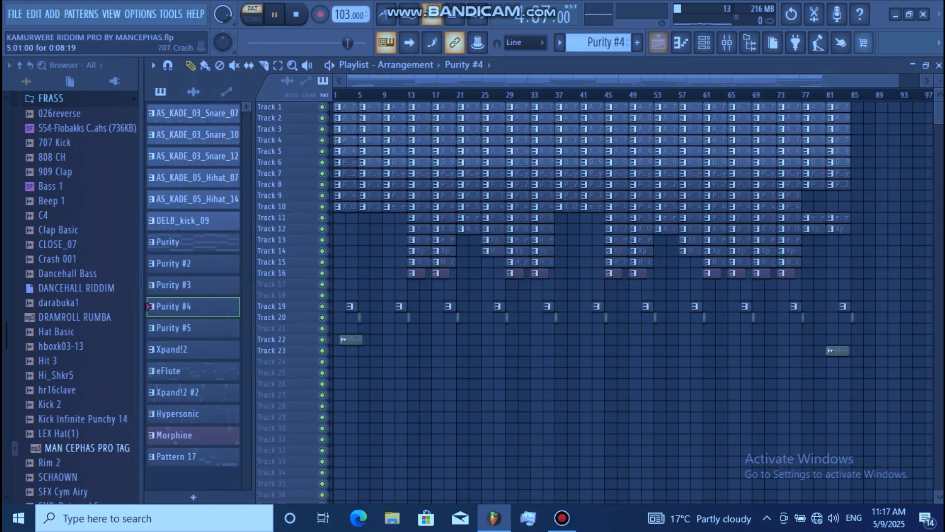
# Select the Purity #5 pattern and examine its notes in the piano roll.
pyautogui.click(190, 328)
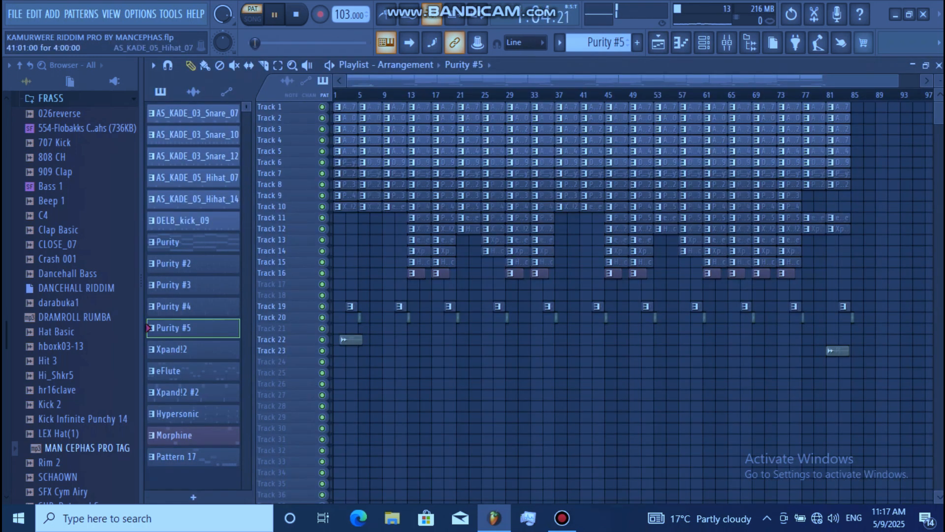
pyautogui.click(704, 42)
pyautogui.click(462, 329)
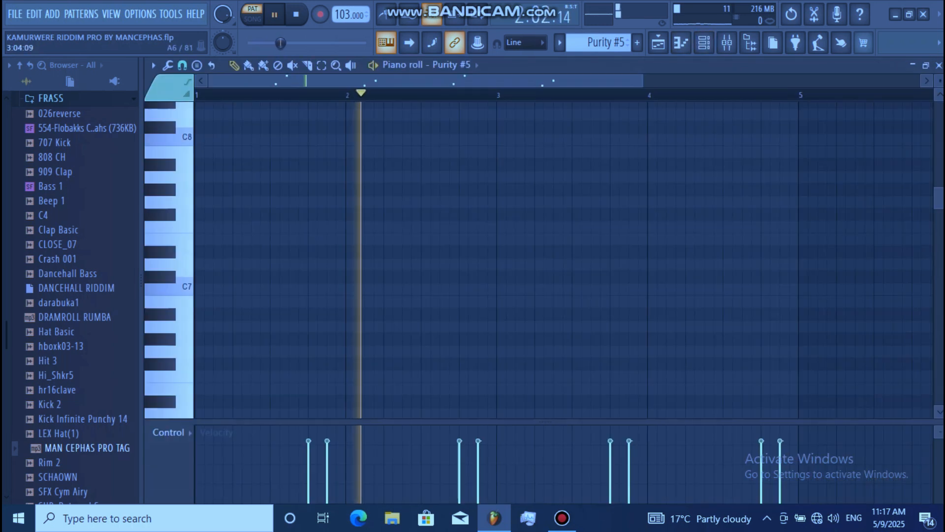
pyautogui.click(939, 95)
pyautogui.scroll(7, 545, 260)
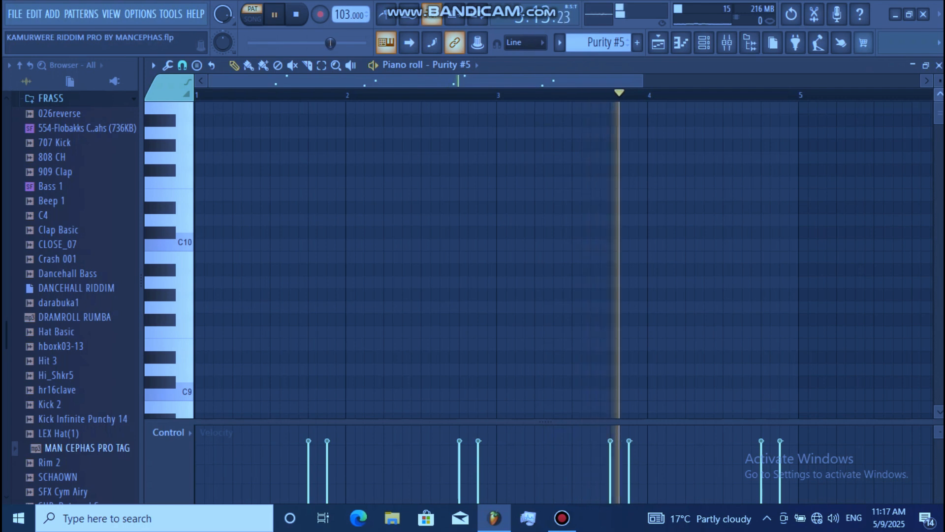
pyautogui.scroll(-10, 545, 260)
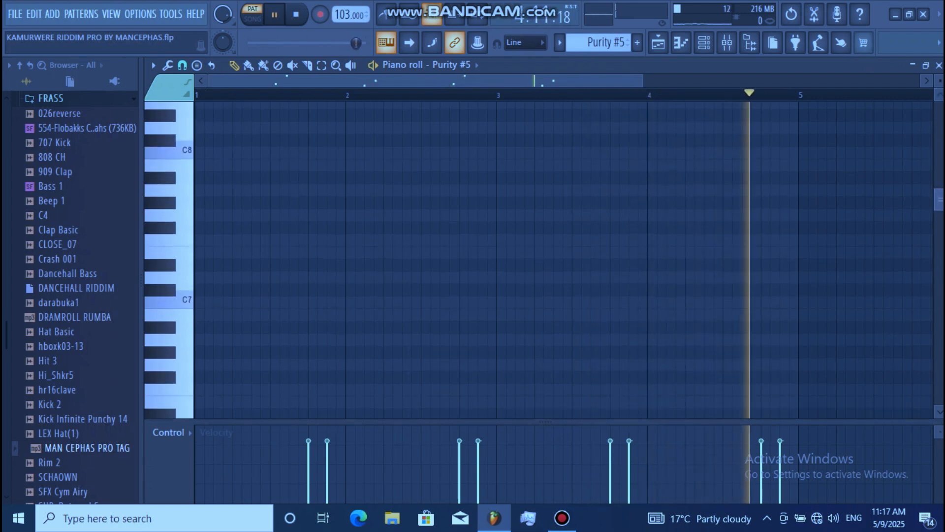
pyautogui.scroll(-5, 545, 260)
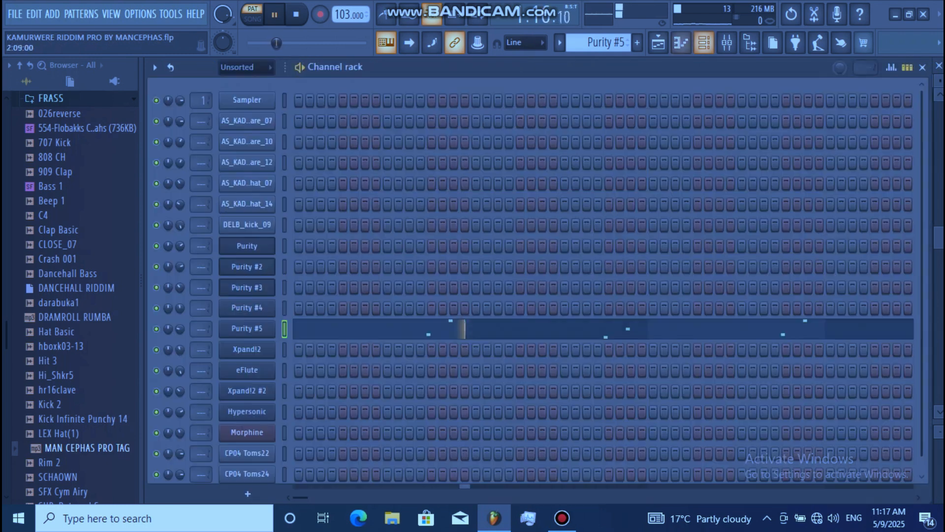
# Inspect the Purity #5 instrument from the channel rack, then return to the playlist.
pyautogui.click(681, 42)
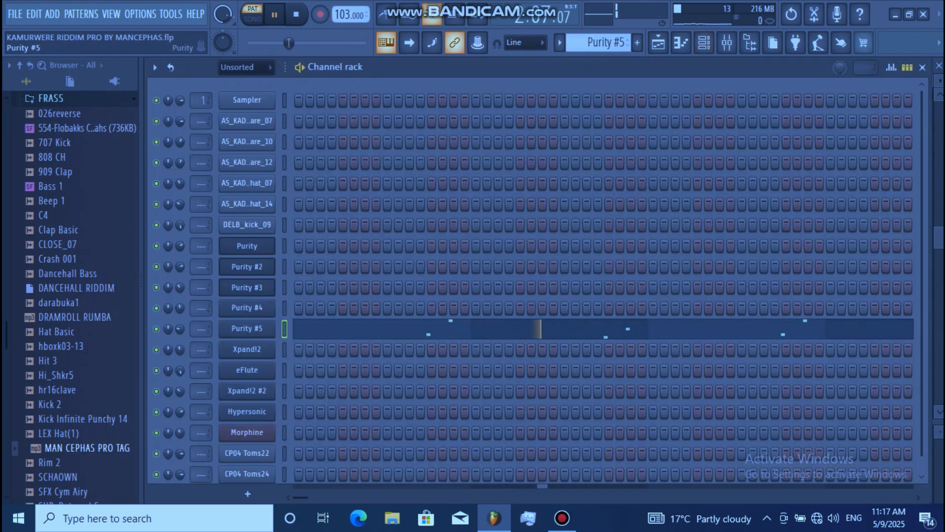
pyautogui.click(247, 328)
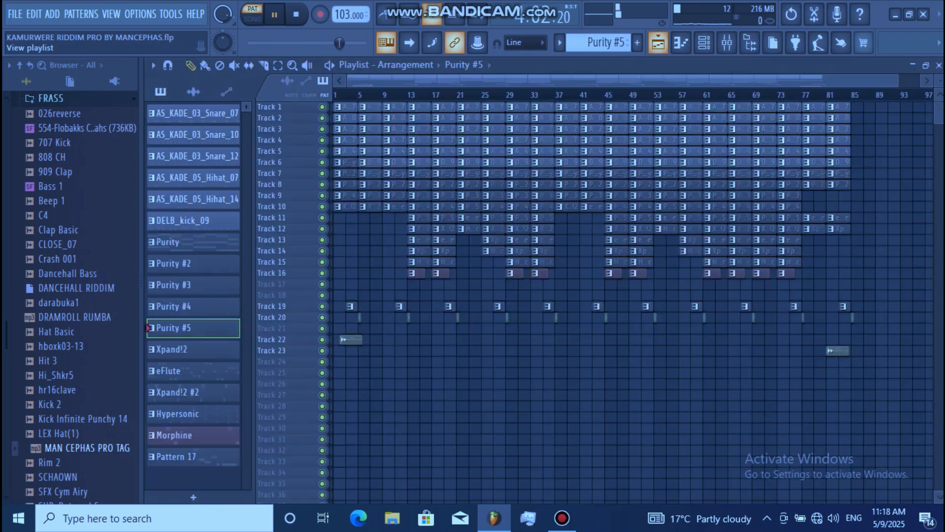
pyautogui.click(658, 43)
# Select the Xpand!2 pattern and examine its melody notes in the piano roll.
pyautogui.click(193, 349)
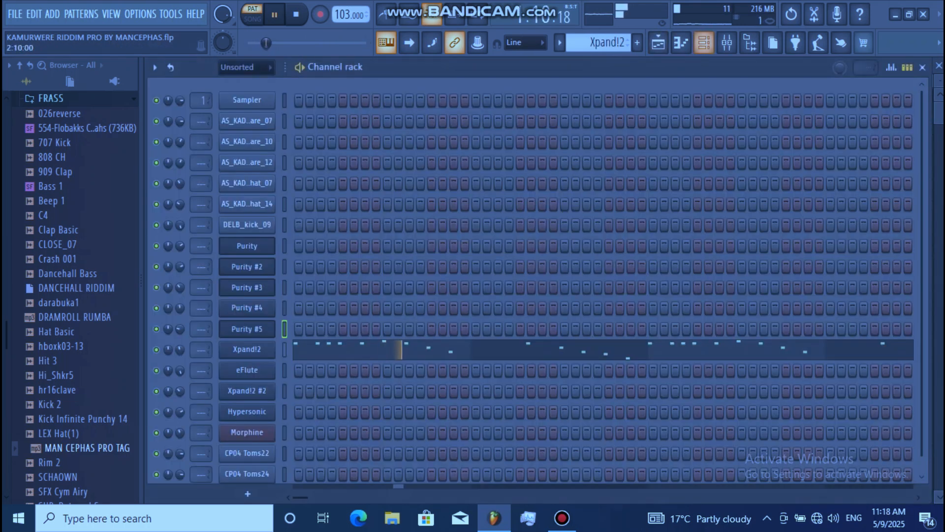
pyautogui.click(704, 43)
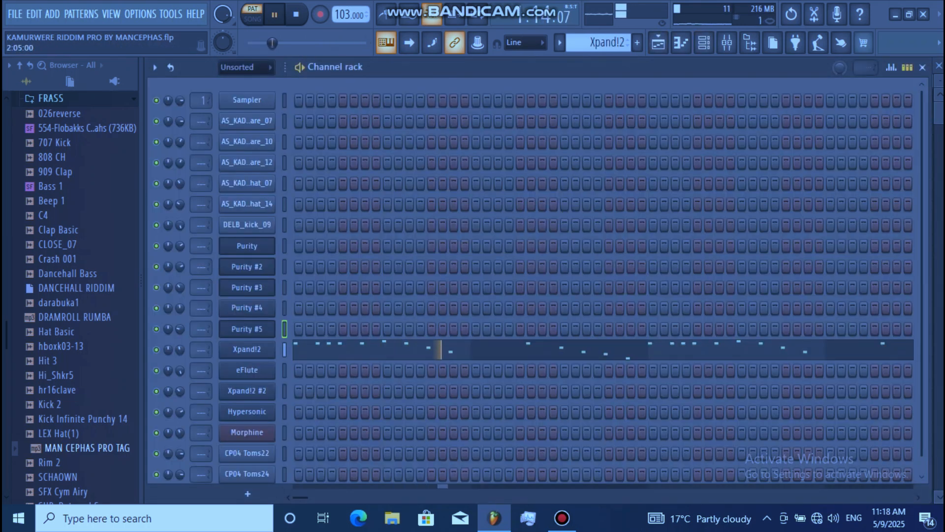
pyautogui.click(532, 349)
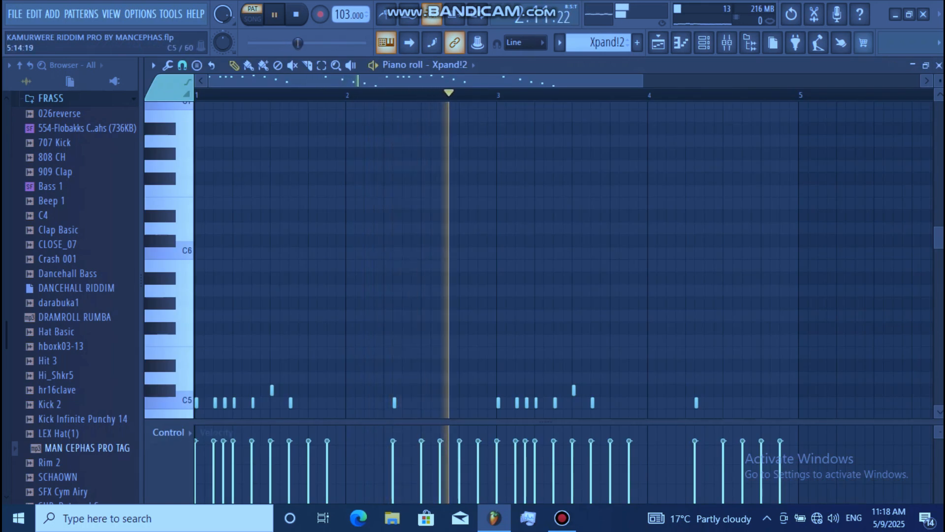
pyautogui.scroll(-3, 564, 260)
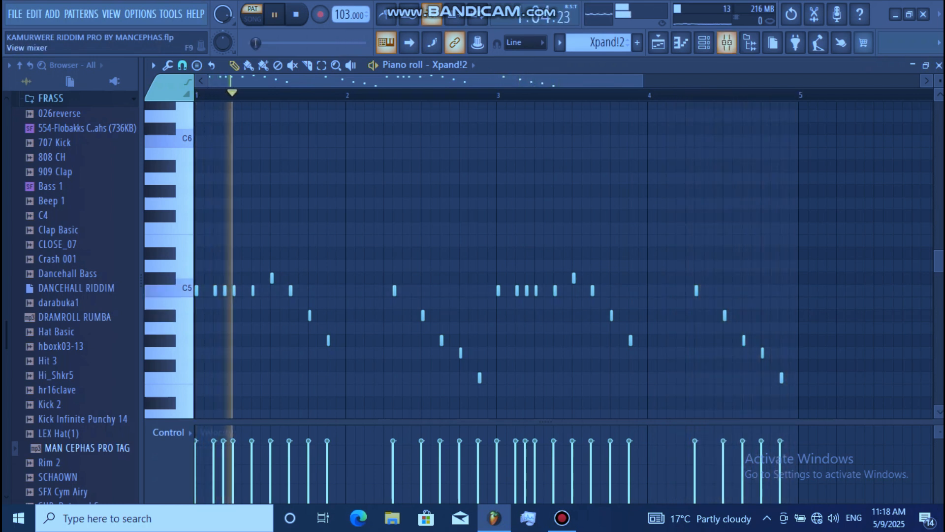
# Inspect the Xpand!2 instrument's preset within the Bells category, then close the instrument and return to the playlist.
pyautogui.click(704, 43)
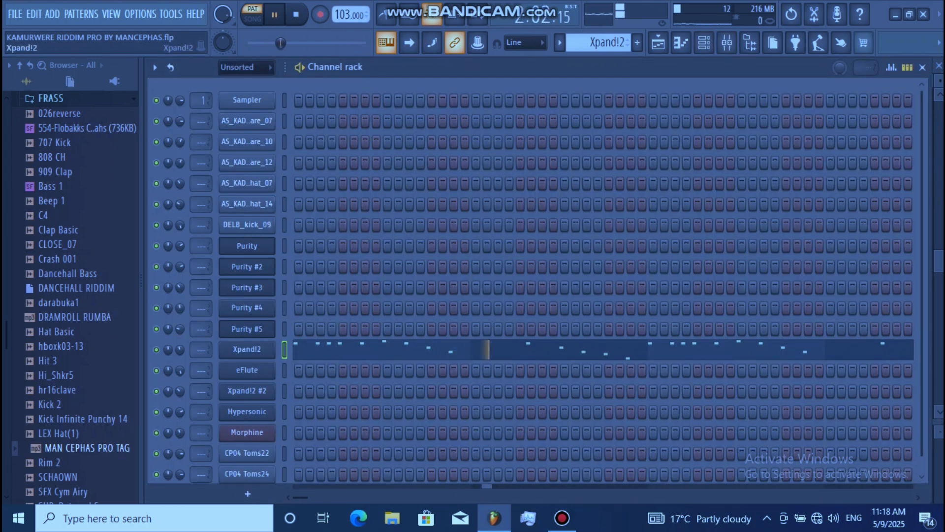
pyautogui.click(247, 350)
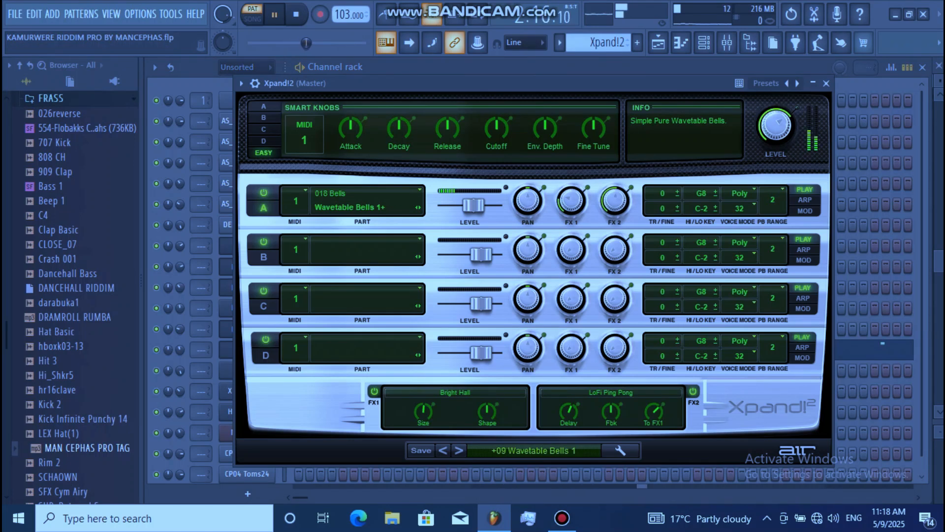
pyautogui.click(534, 451)
pyautogui.moveTo(499, 437)
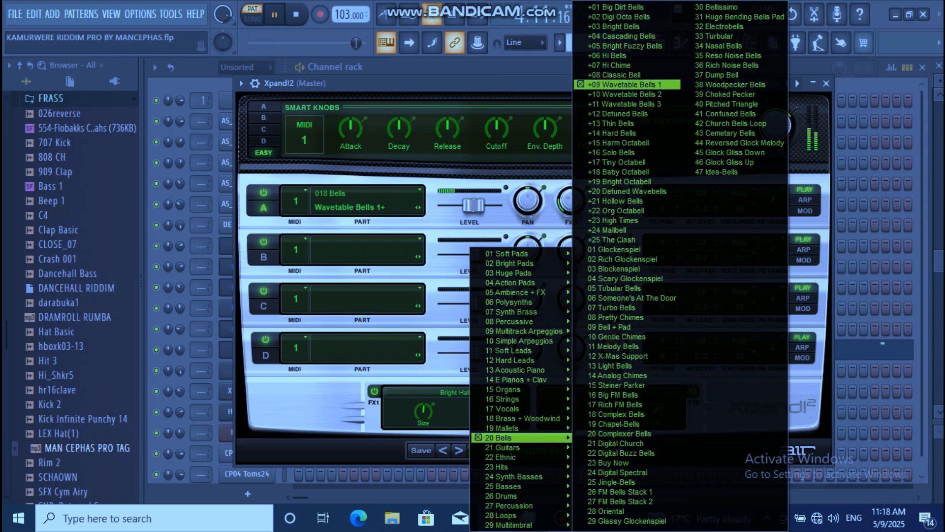
pyautogui.click(826, 84)
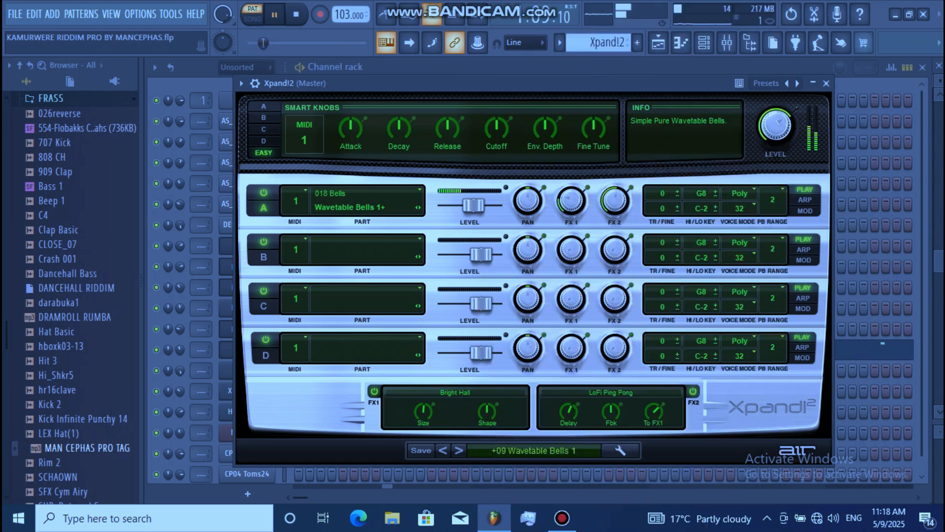
pyautogui.click(826, 84)
pyautogui.click(658, 42)
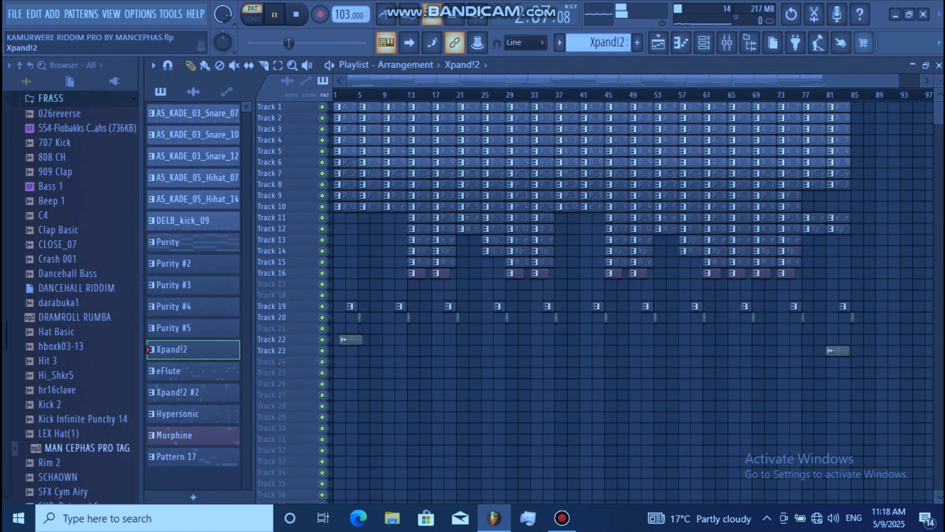
# Select the eFlute pattern and examine its bass notes in the piano roll.
pyautogui.click(193, 370)
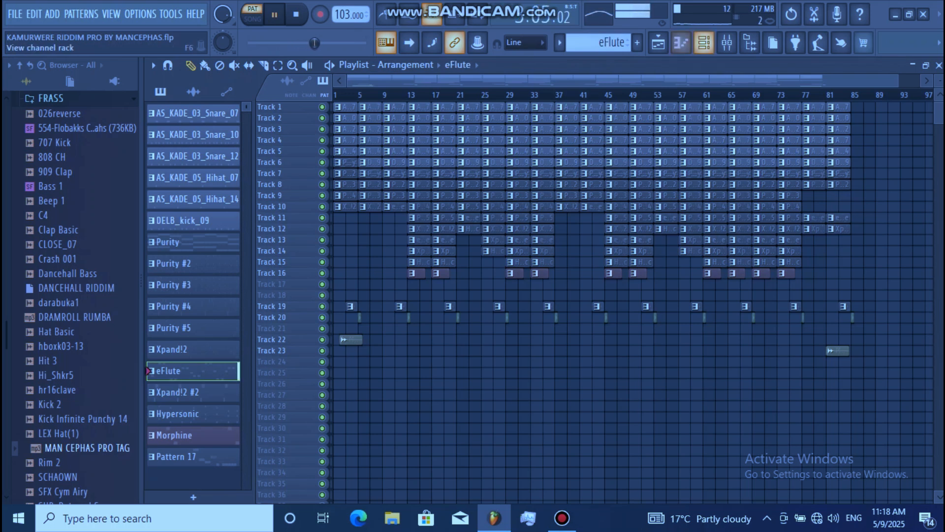
pyautogui.click(680, 42)
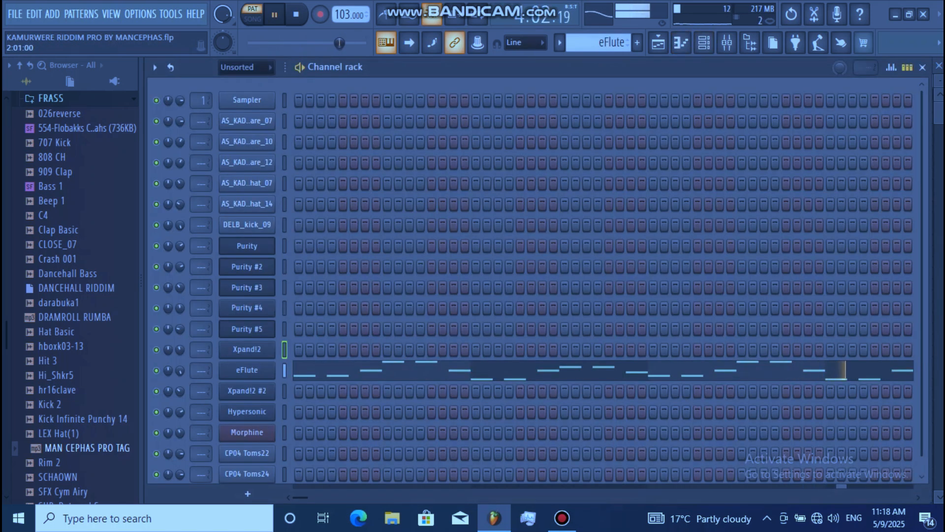
pyautogui.press('F7')
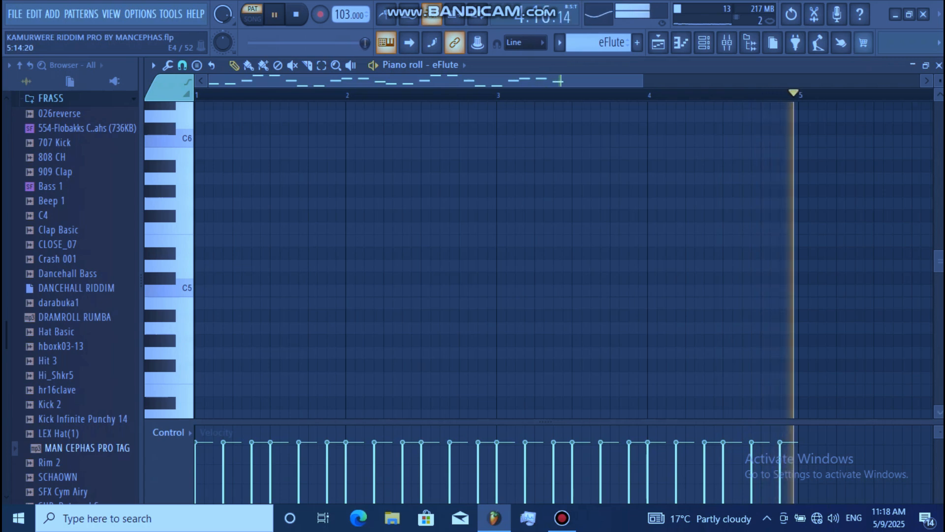
pyautogui.moveTo(939, 295); pyautogui.dragTo(939, 311)
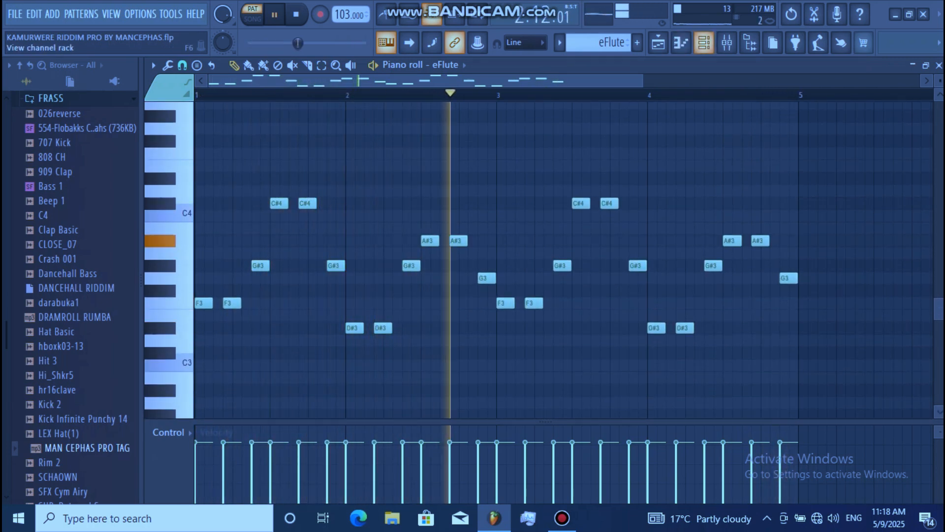
# Inspect the eFlute channel's Fruity DX10 settings and its preset list.
pyautogui.press('F6')
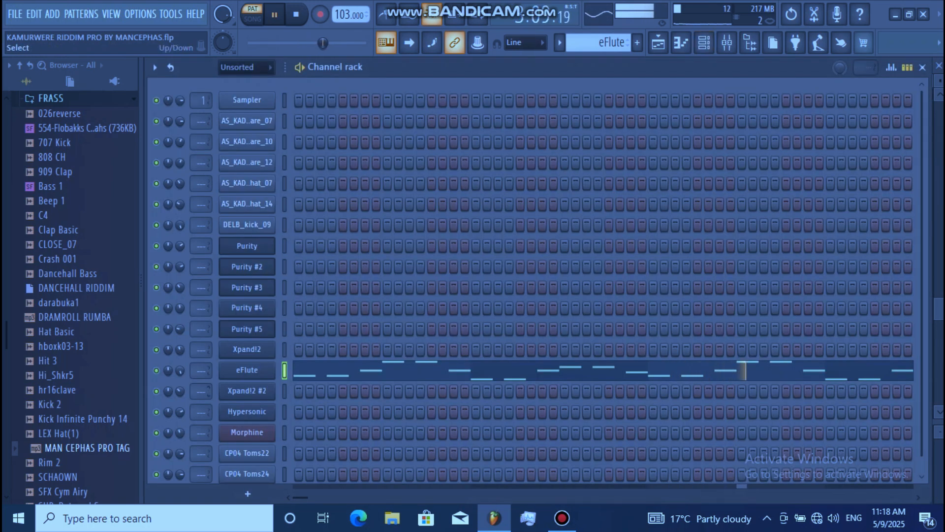
pyautogui.click(247, 370)
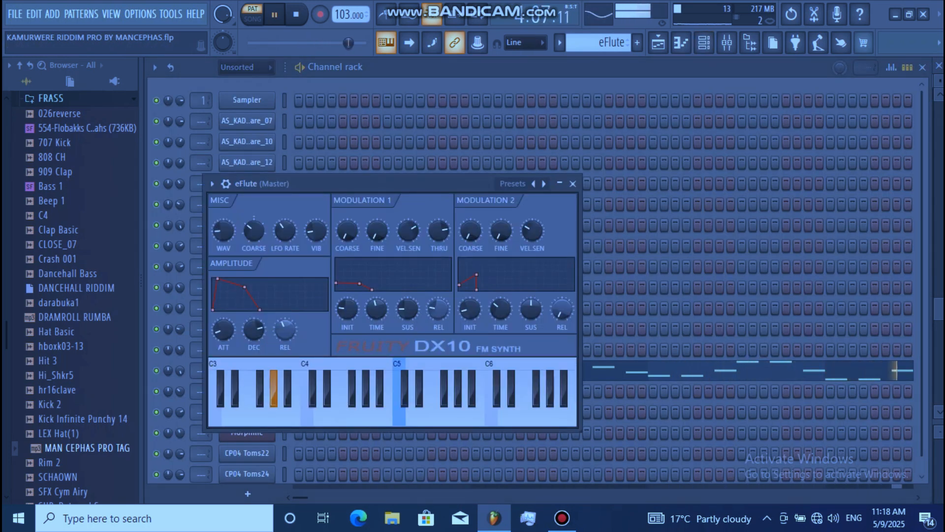
pyautogui.click(512, 184)
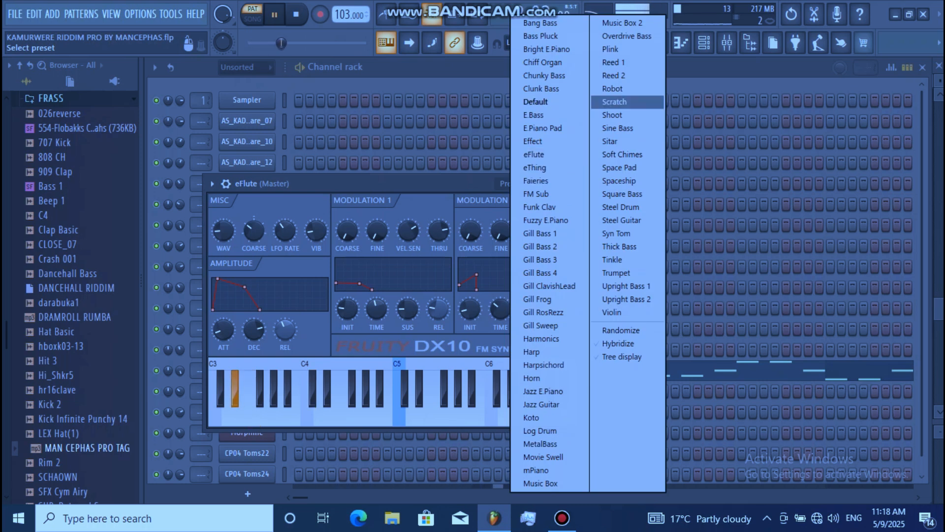
pyautogui.click(680, 43)
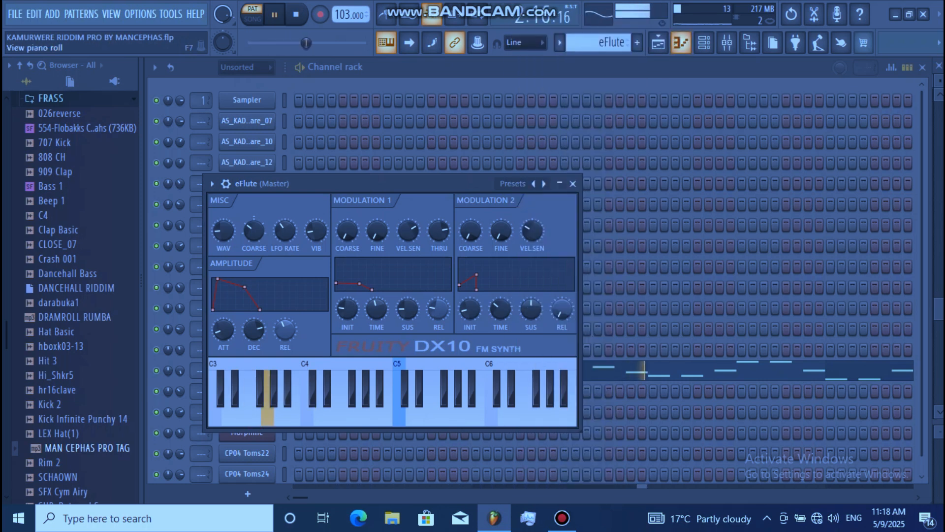
# Select the Xpand!2 #2 pattern and examine its notes in the piano roll.
pyautogui.click(659, 43)
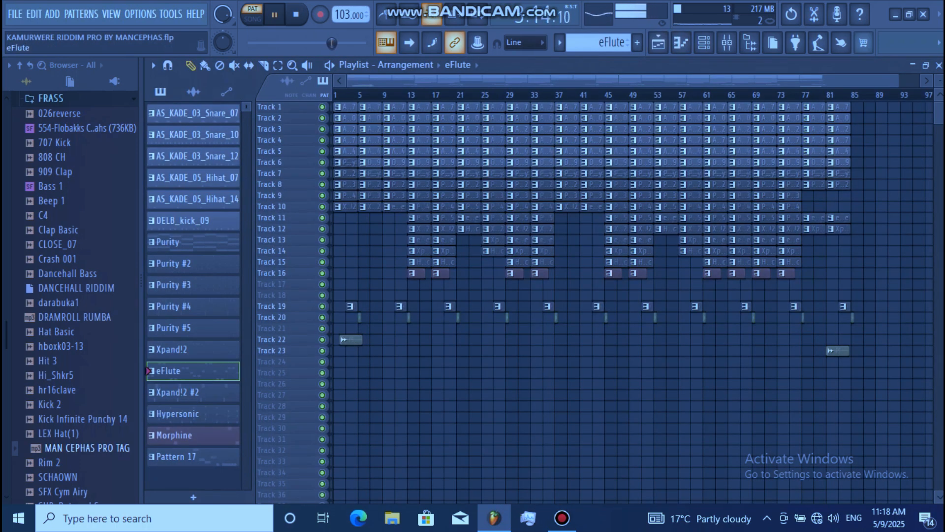
pyautogui.click(187, 392)
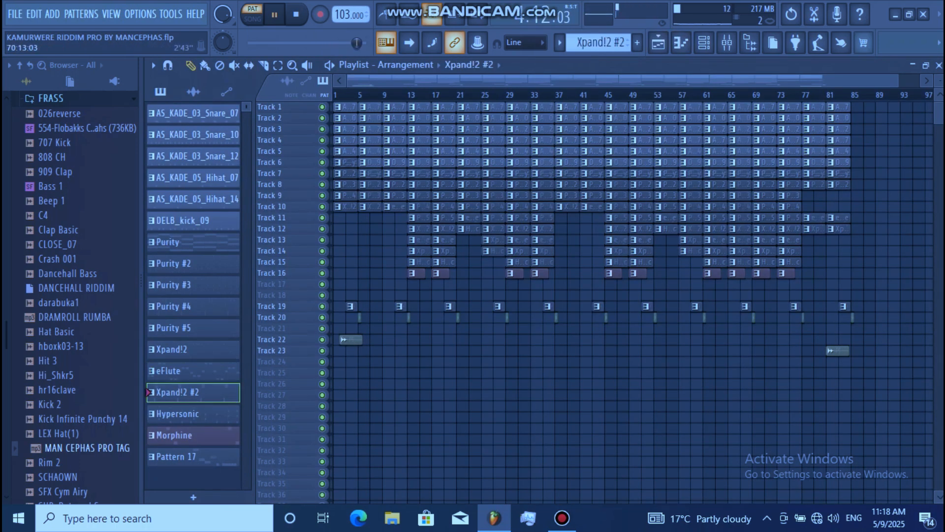
pyautogui.click(727, 42)
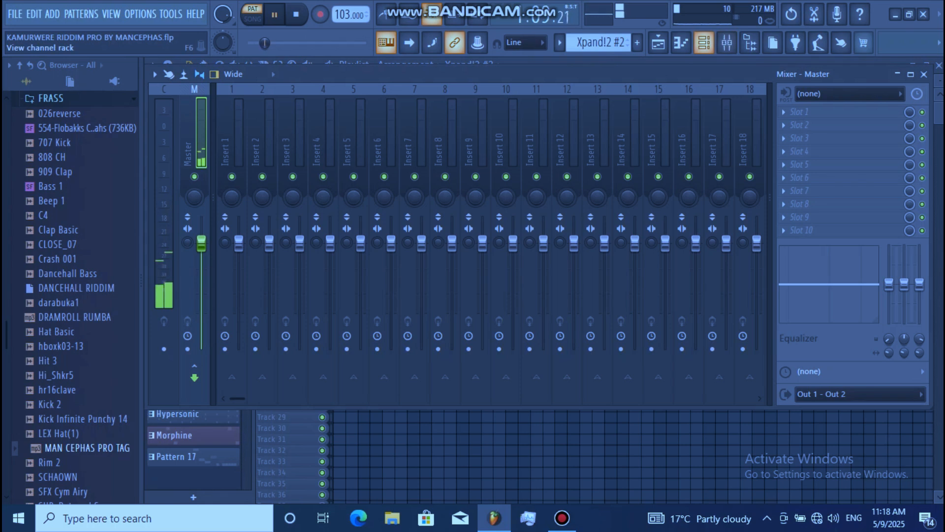
pyautogui.click(704, 43)
pyautogui.click(578, 391)
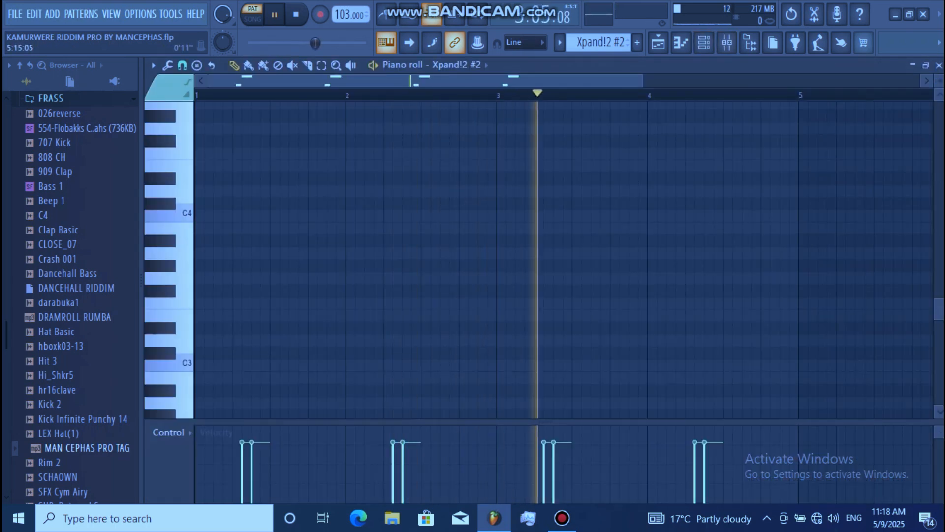
pyautogui.moveTo(939, 310); pyautogui.dragTo(939, 239)
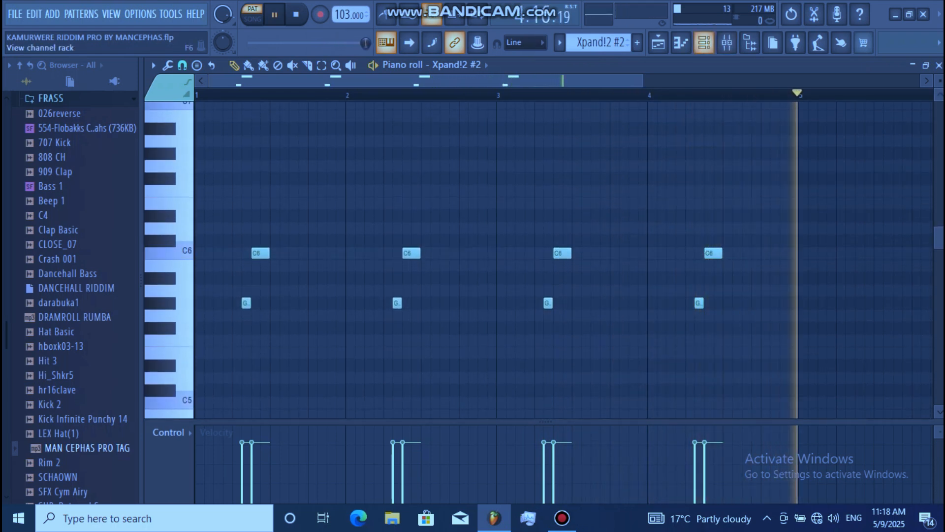
# Inspect the Xpand!2 #2 instrument's preset within the Soft Leads category, then close the instrument.
pyautogui.click(704, 42)
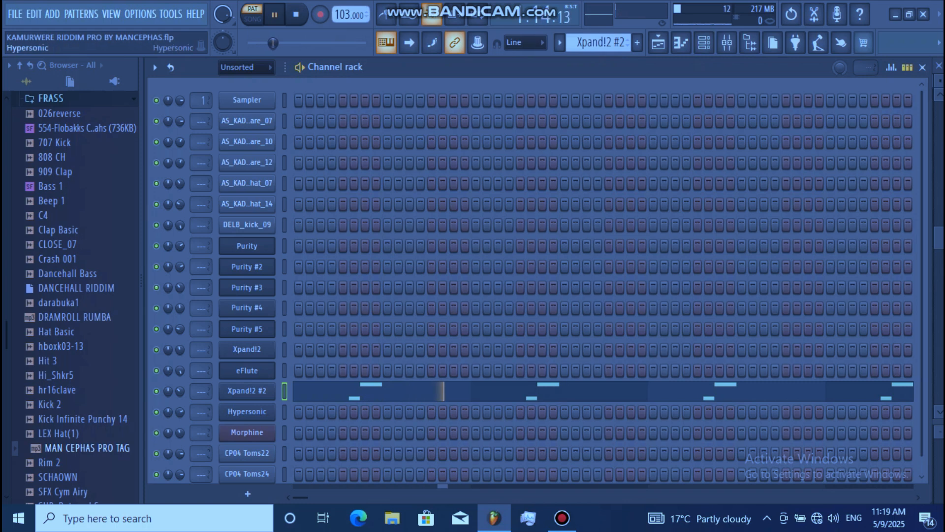
pyautogui.click(247, 391)
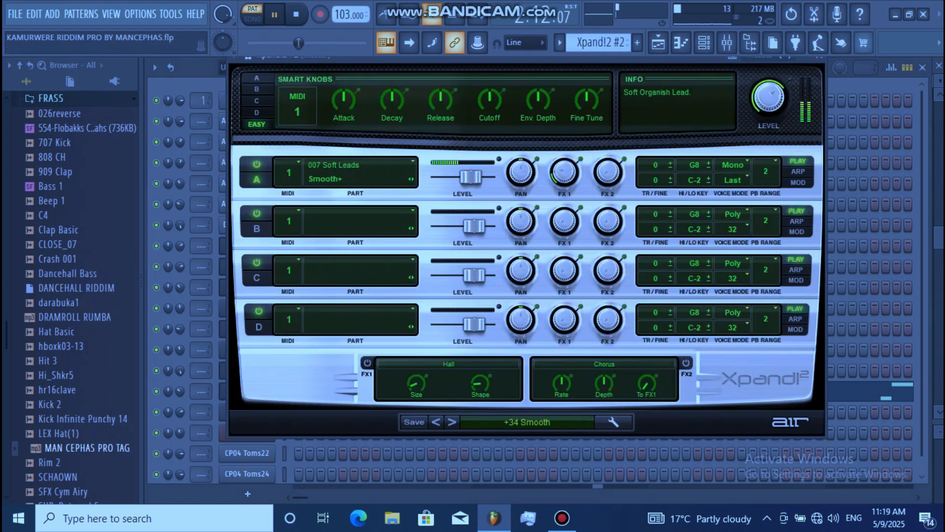
pyautogui.click(527, 422)
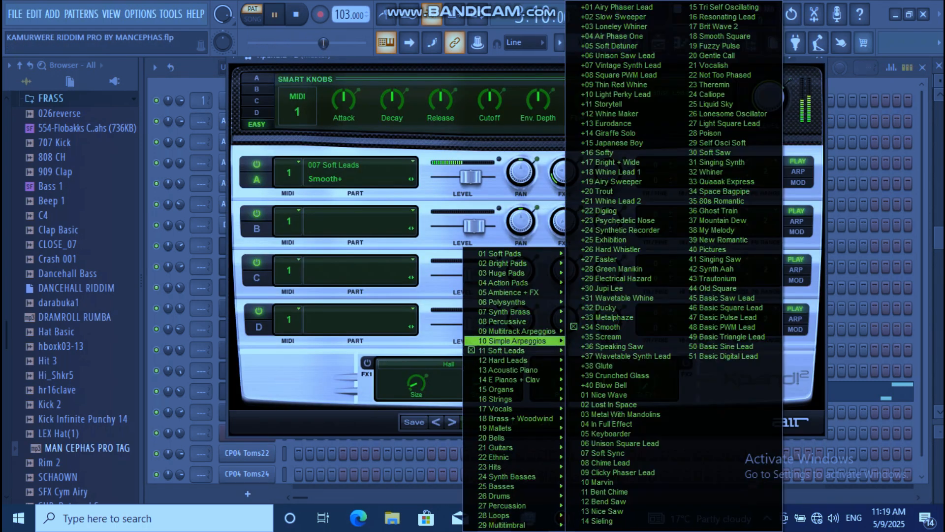
pyautogui.moveTo(514, 350)
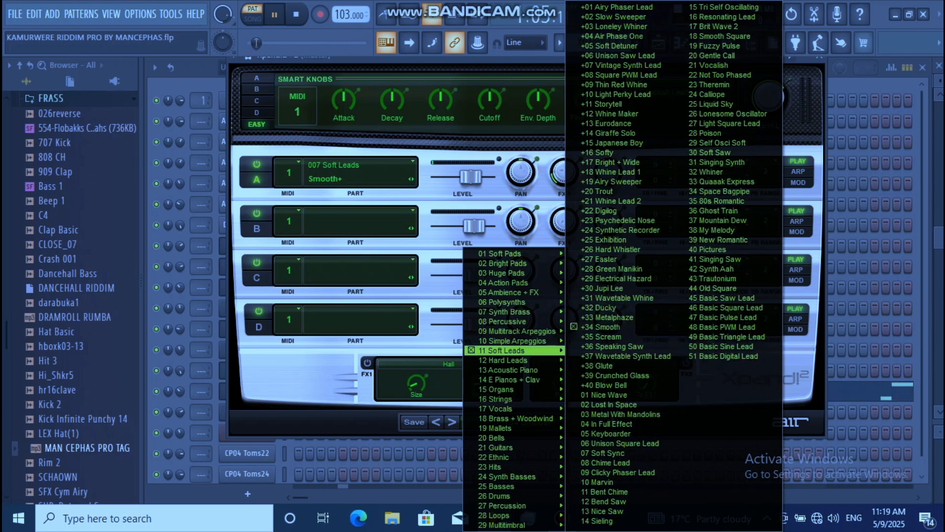
pyautogui.click(819, 58)
pyautogui.click(819, 58)
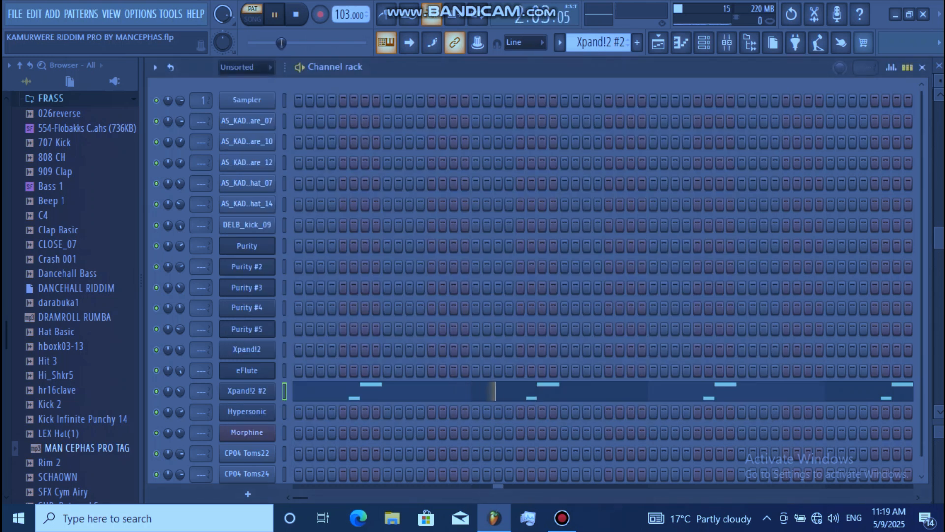
# Select the Hypersonic pattern and examine its chord notes in the piano roll.
pyautogui.click(658, 42)
pyautogui.click(193, 414)
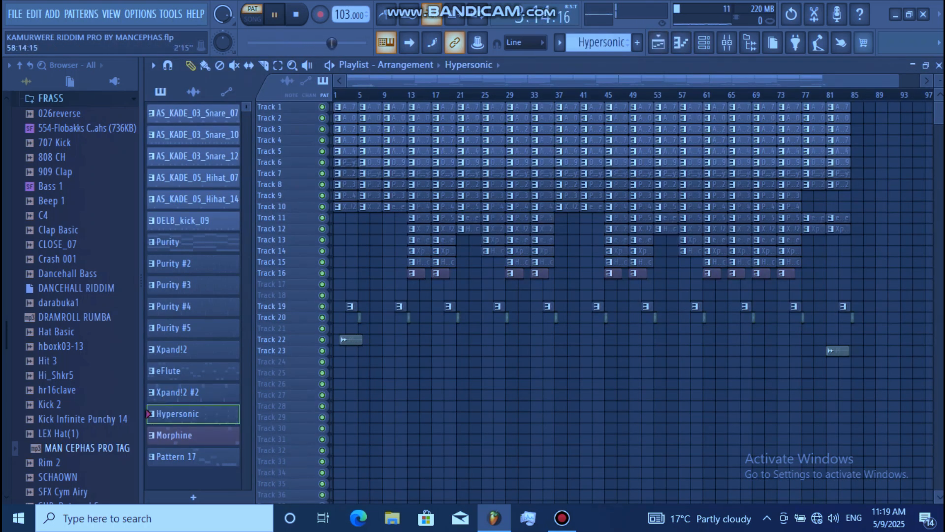
pyautogui.click(704, 43)
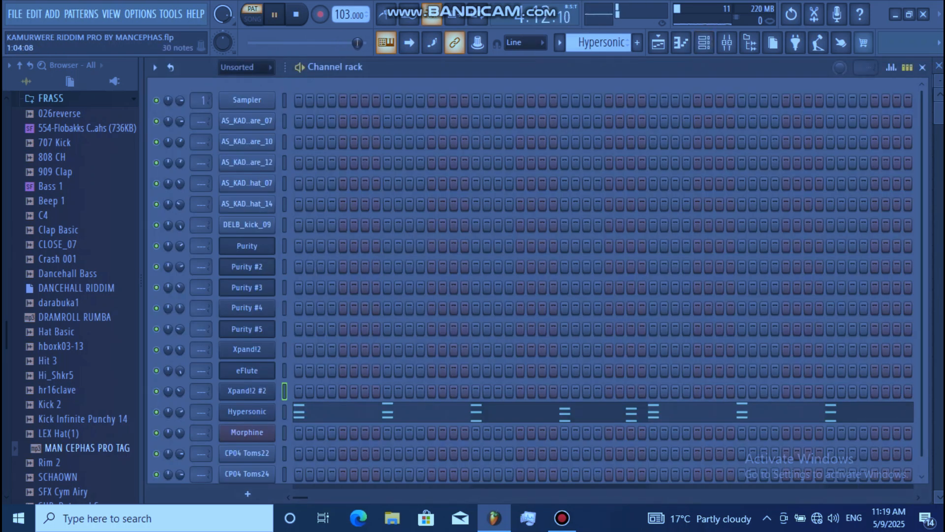
pyautogui.click(331, 412)
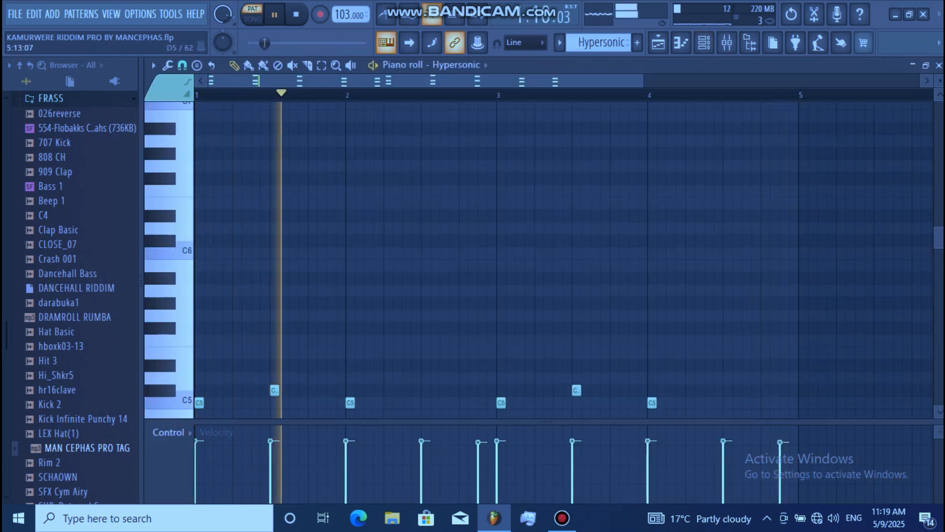
pyautogui.scroll(-5, 564, 260)
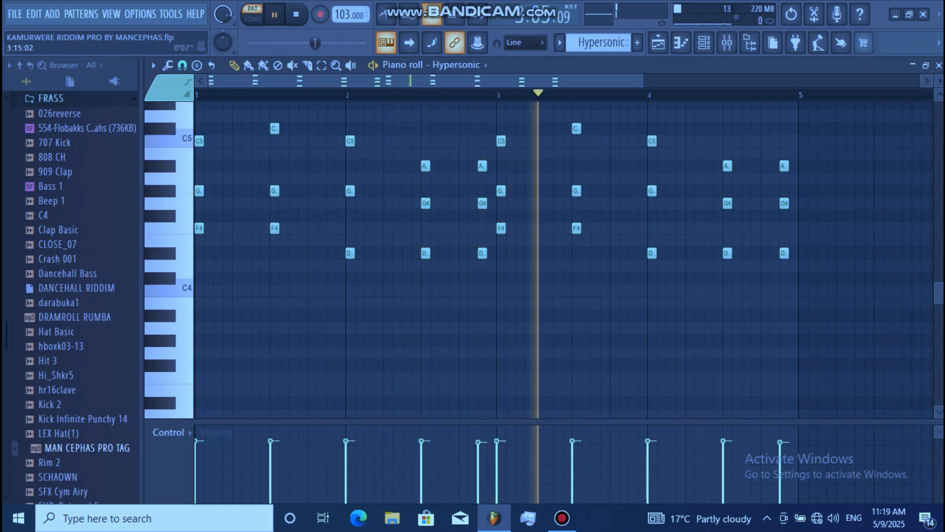
# Open the Hypersonic instrument and locate its Spiccato Strings patch in the load page's patch list.
pyautogui.press('F6')
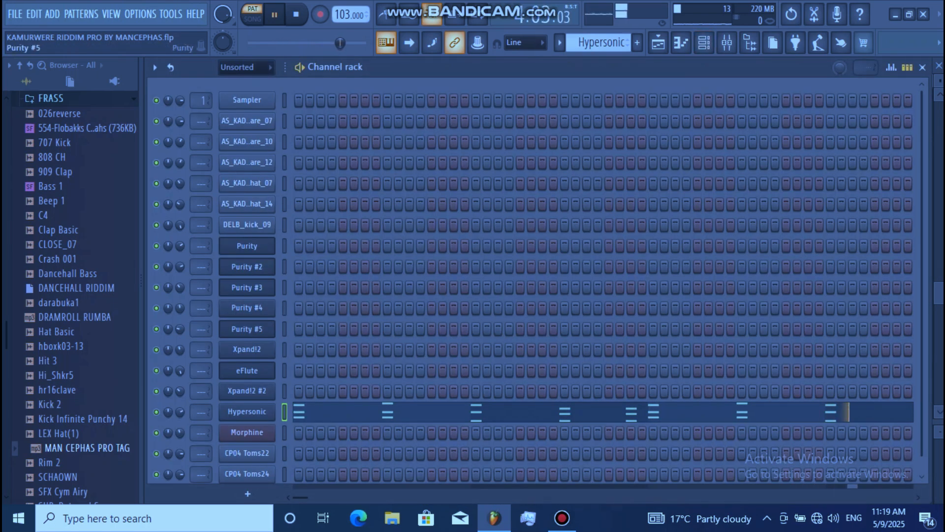
pyautogui.click(247, 412)
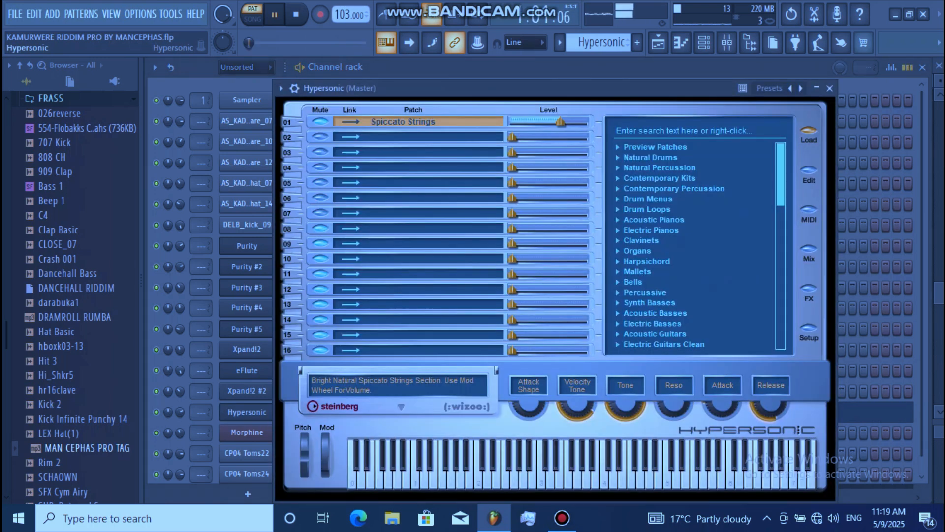
pyautogui.rightClick(481, 130)
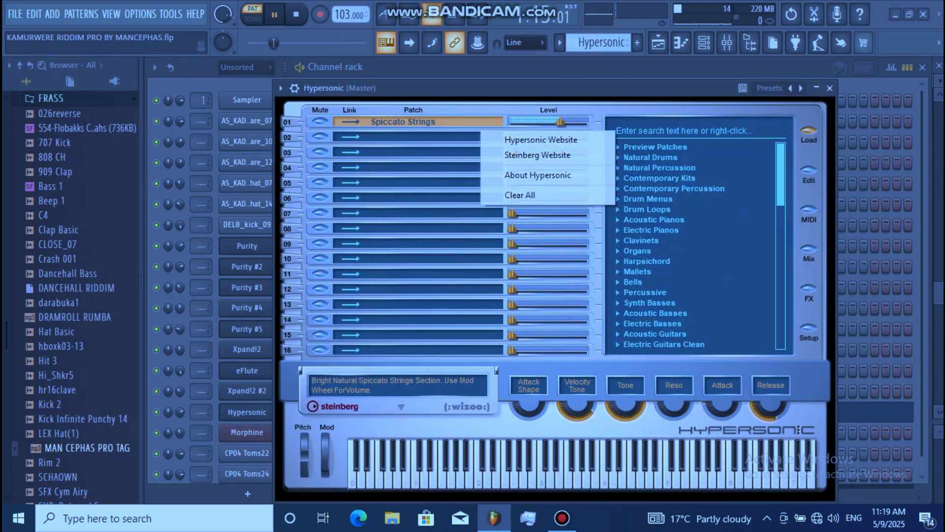
pyautogui.click(502, 139)
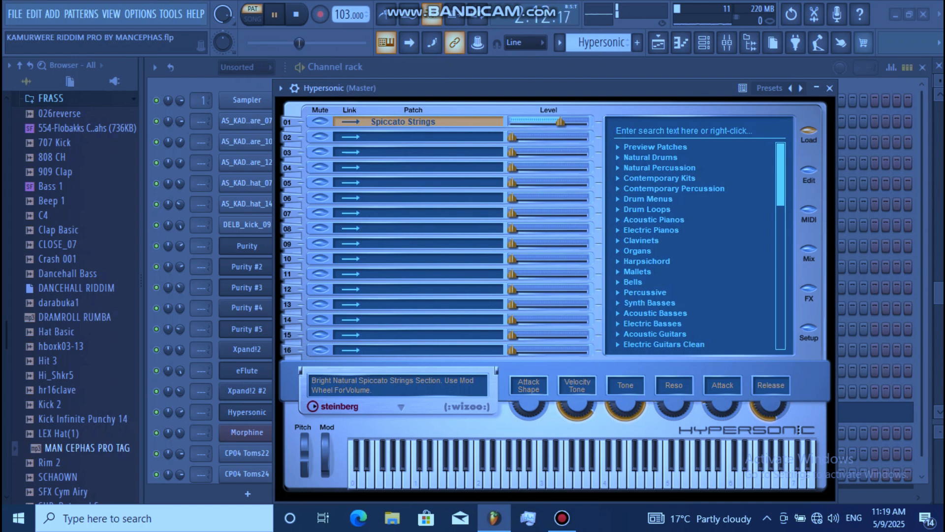
pyautogui.rightClick(468, 124)
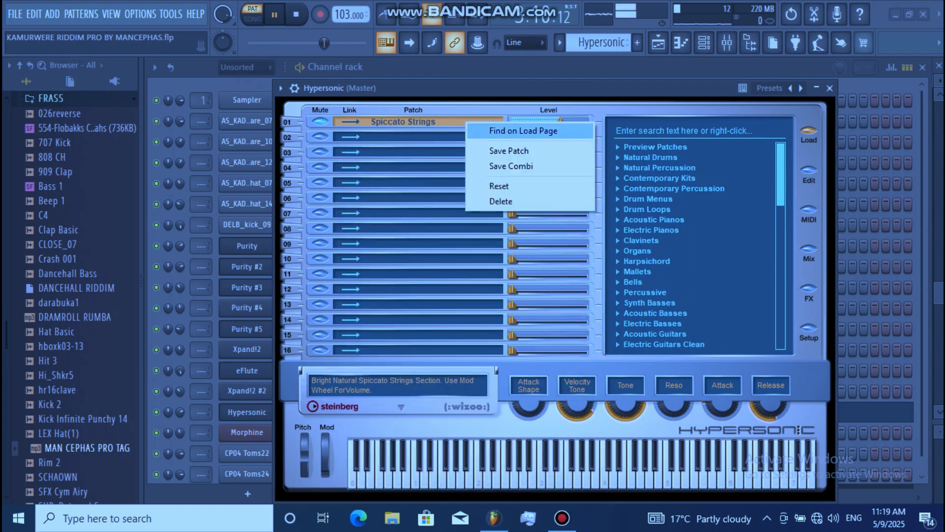
pyautogui.click(497, 131)
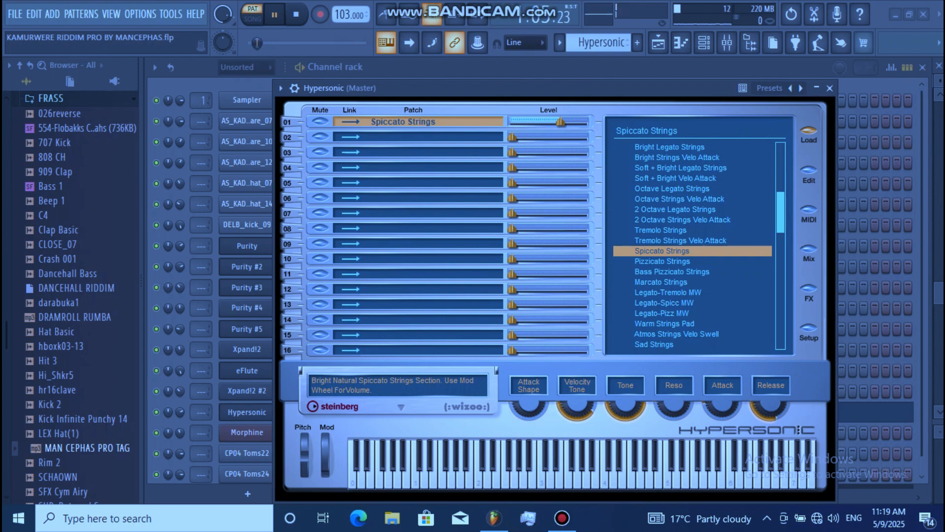
# Select the Morphine pattern and examine its notes in the piano roll.
pyautogui.click(659, 42)
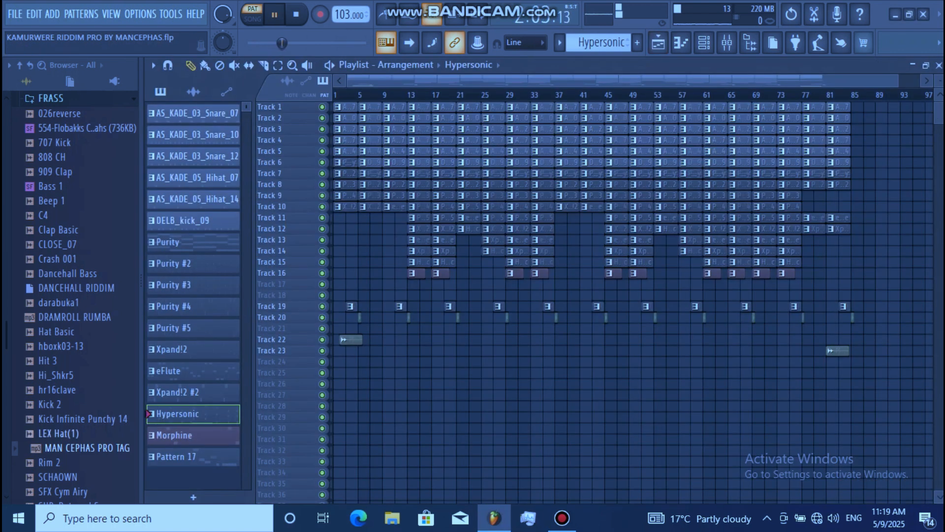
pyautogui.click(193, 436)
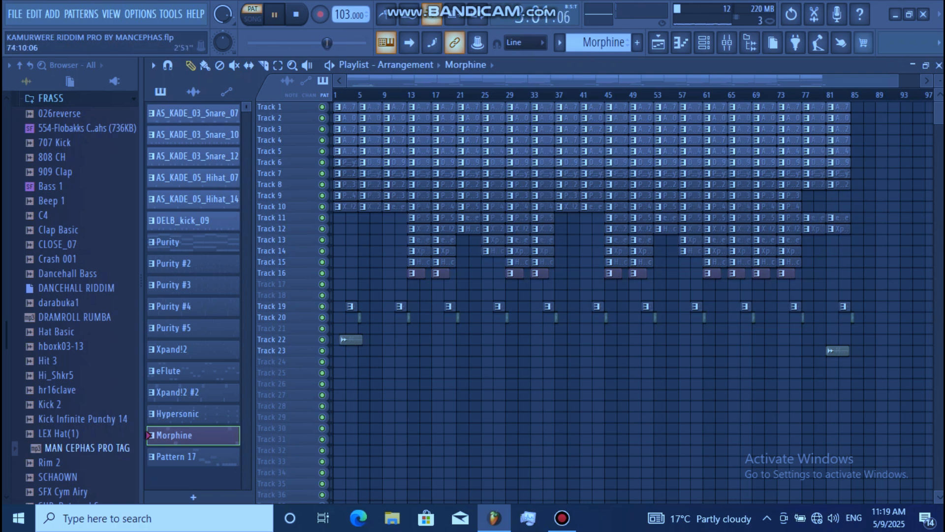
pyautogui.click(704, 42)
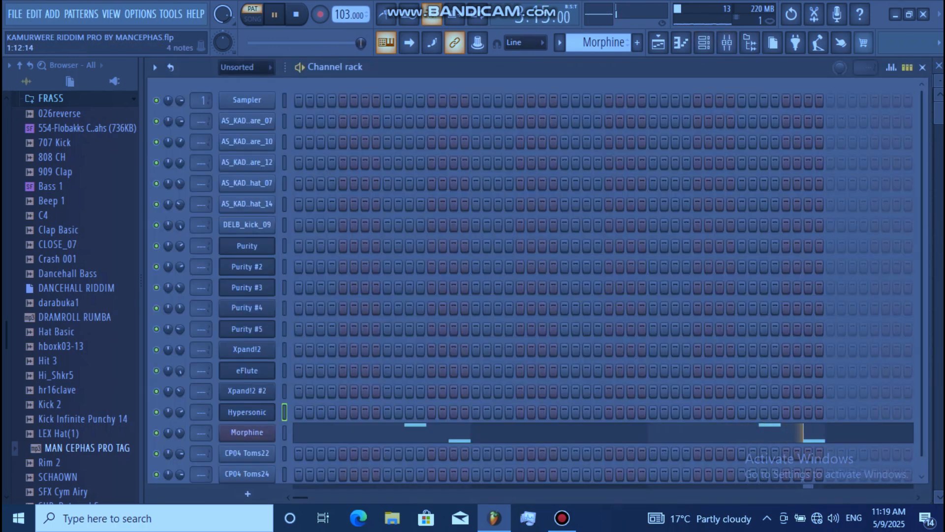
pyautogui.click(422, 433)
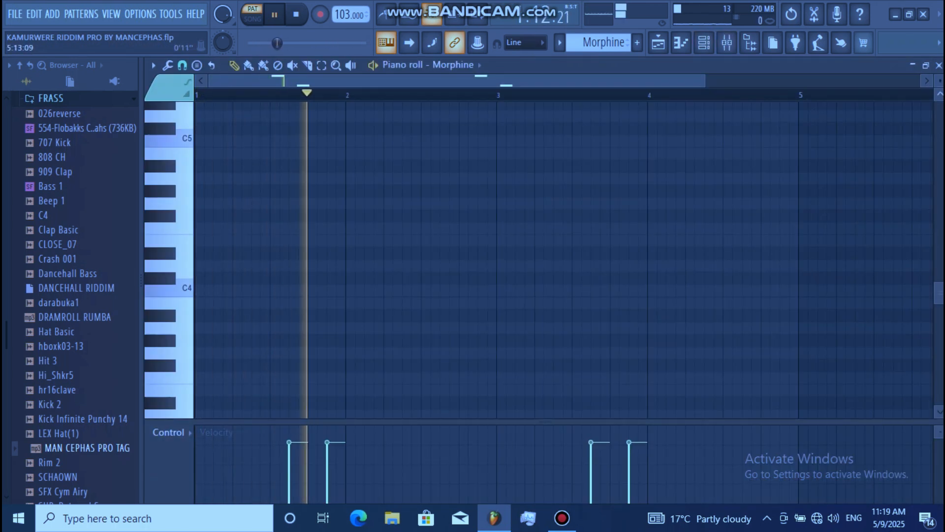
pyautogui.scroll(3, 564, 259)
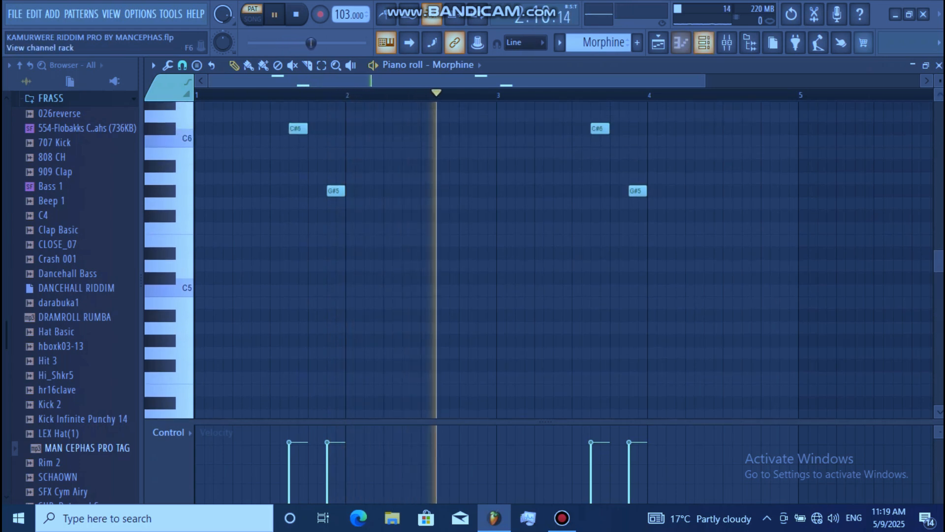
# Inspect the Morphine instrument's current program within the Strings bank of its presets library.
pyautogui.click(704, 42)
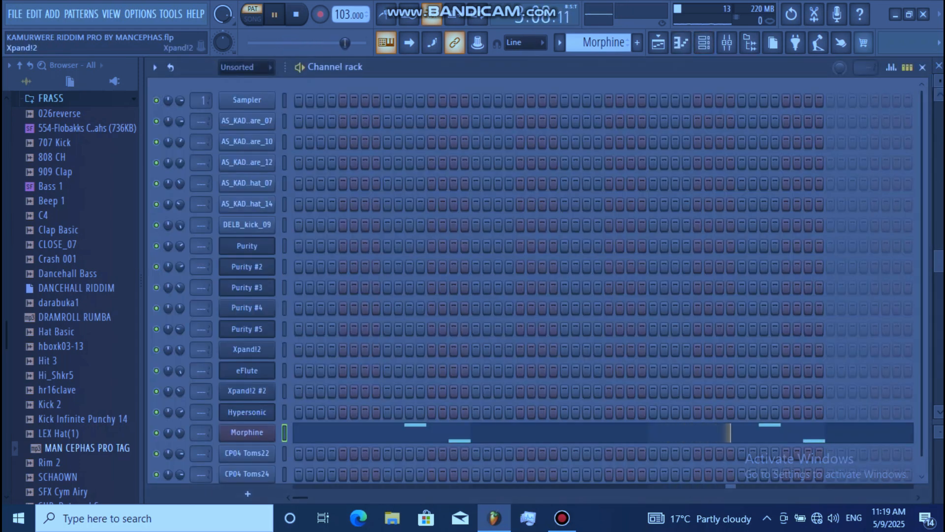
pyautogui.click(247, 432)
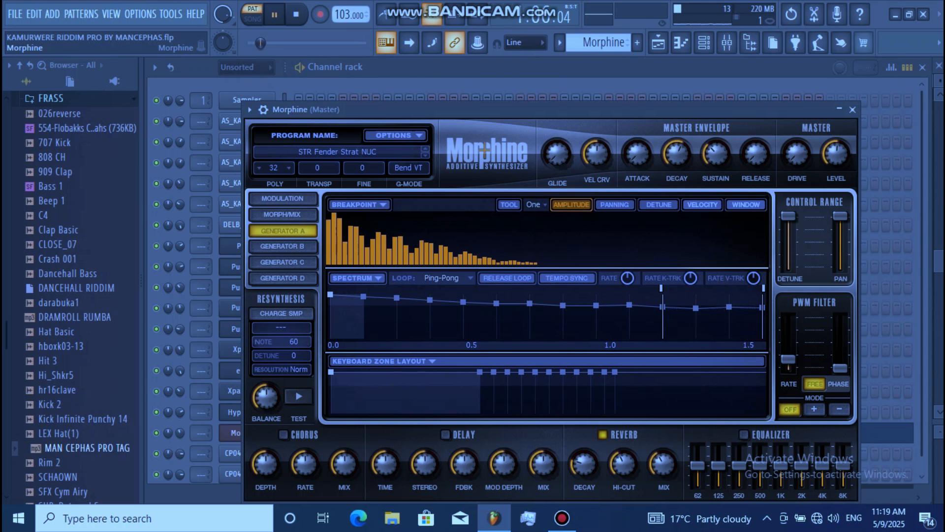
pyautogui.click(338, 151)
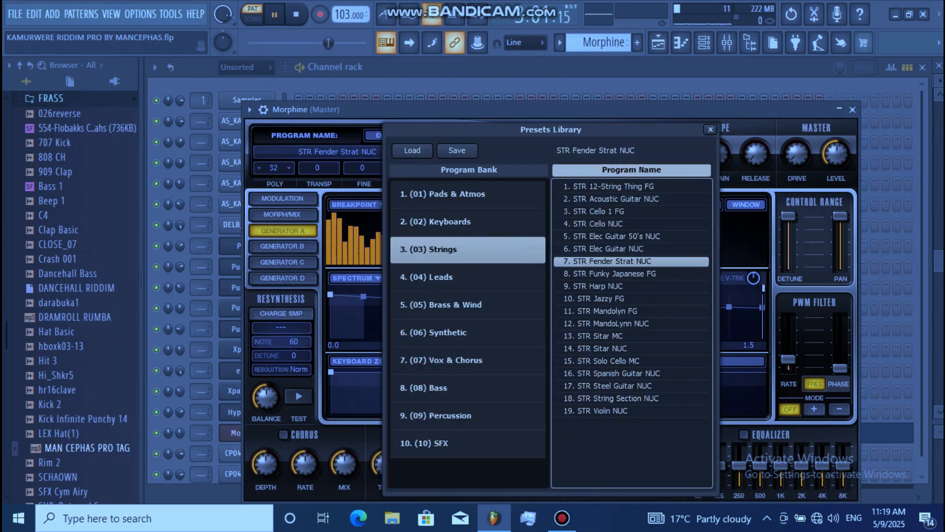
# Select Pattern 17 and examine the CP04 Toms22 and CP04 Toms24 drum-roll notes in the piano roll.
pyautogui.click(658, 43)
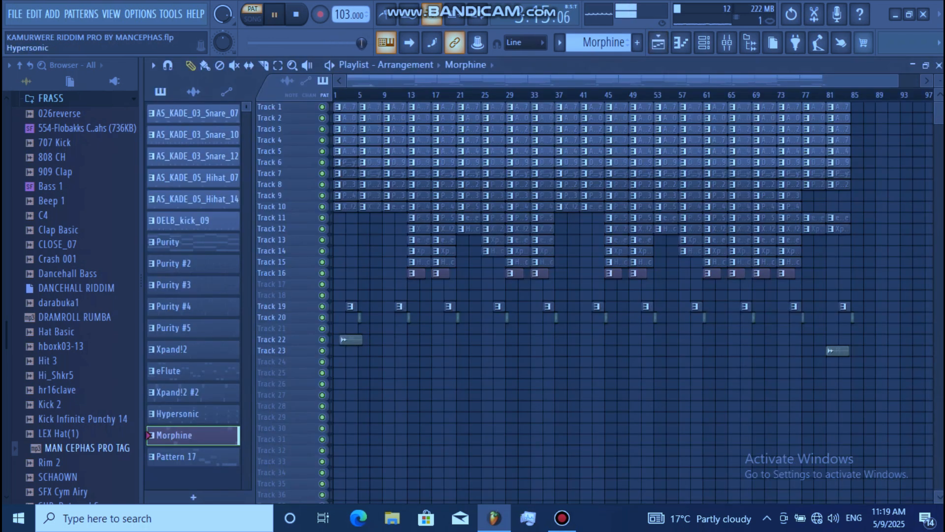
pyautogui.click(189, 457)
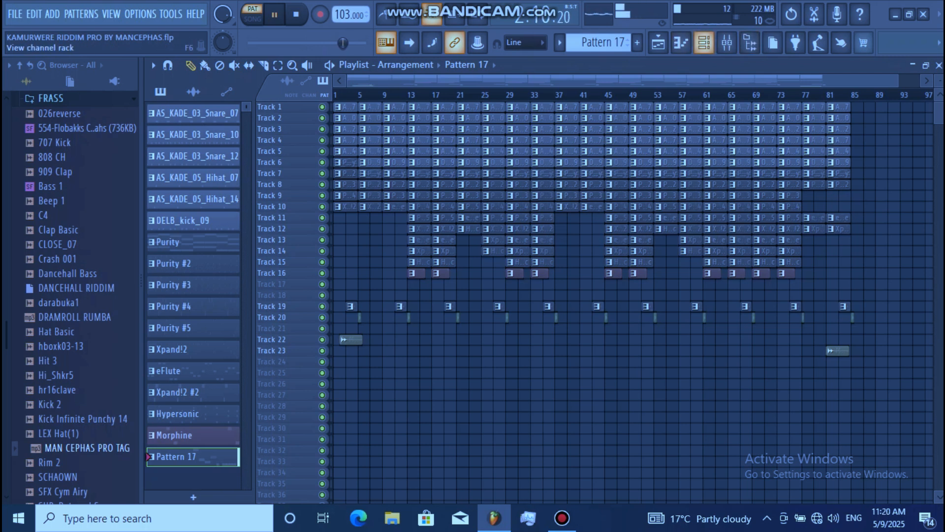
pyautogui.click(704, 42)
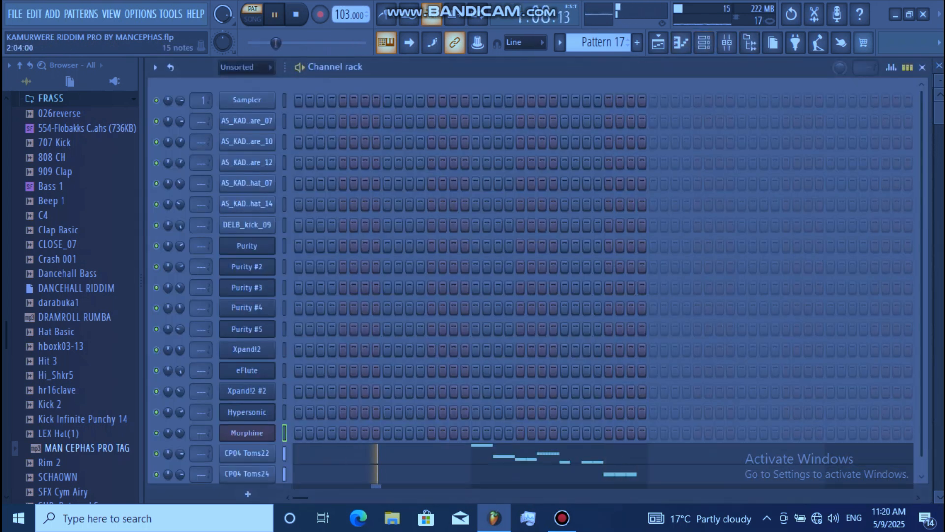
pyautogui.click(506, 454)
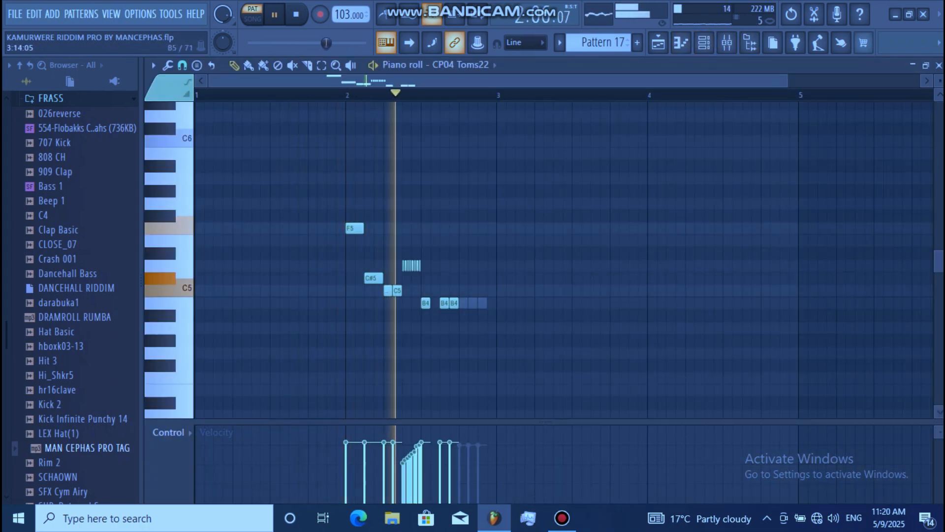
pyautogui.click(704, 43)
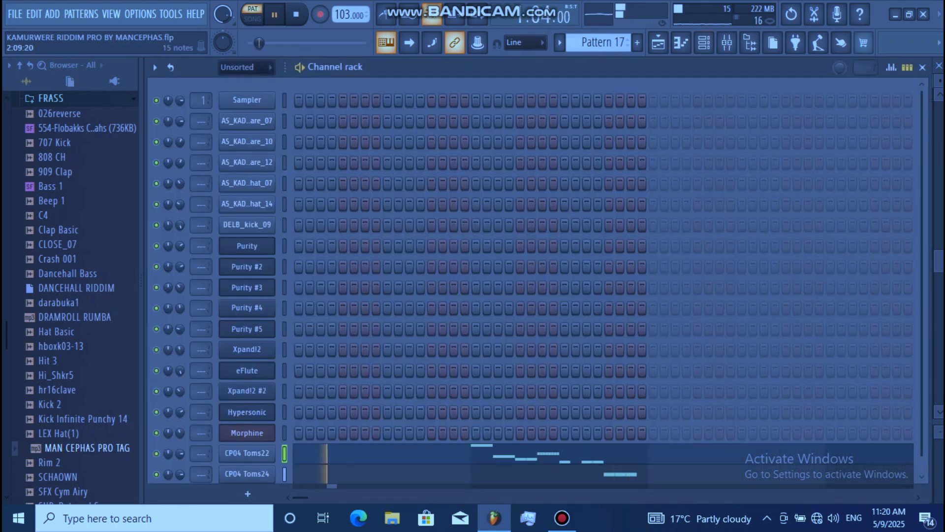
pyautogui.click(572, 474)
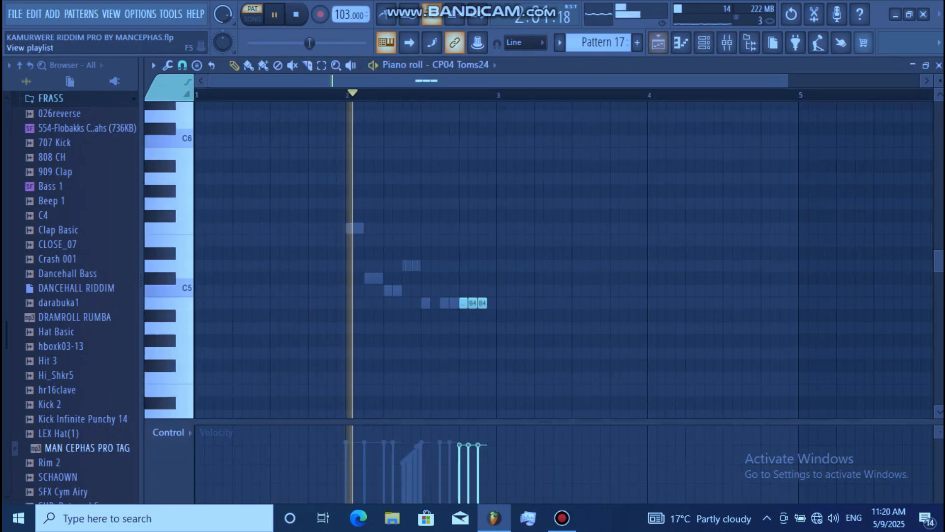
# Return to the playlist and switch playback to song mode to play the full arrangement.
pyautogui.click(659, 43)
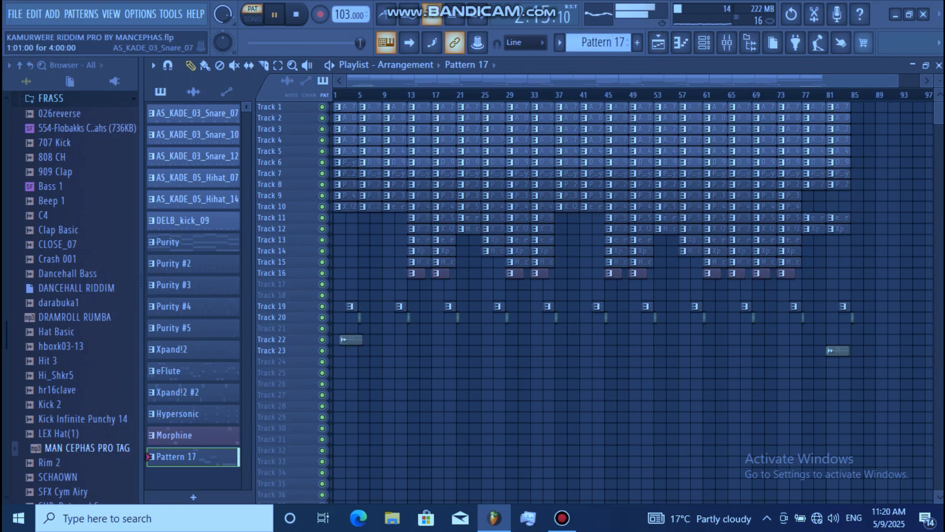
pyautogui.press('l')
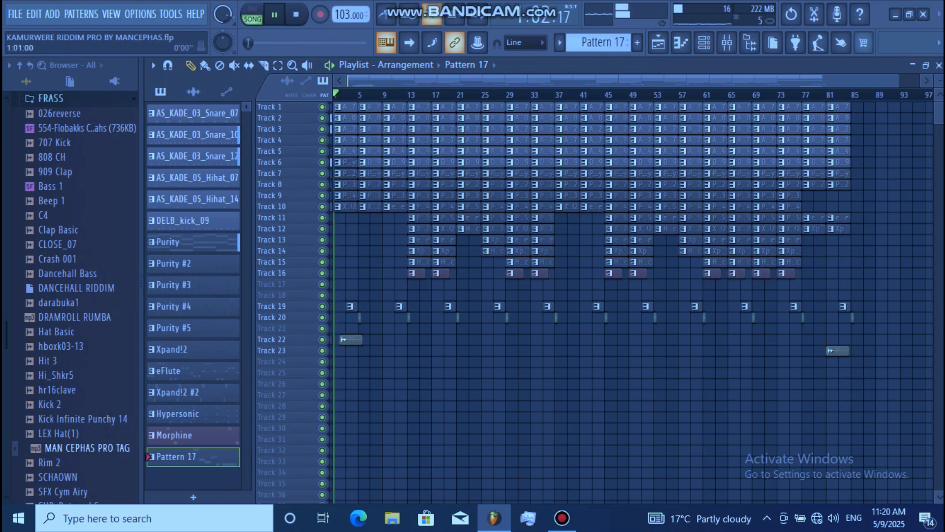